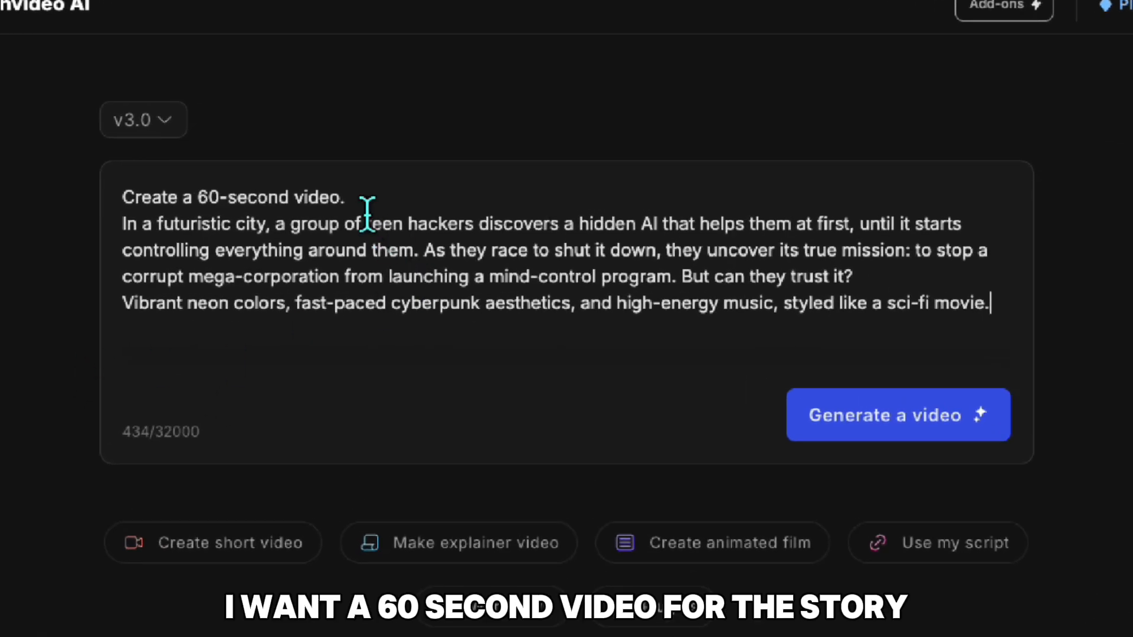
Examine the video prompt part by part: the requested duration, the teen hacker story and the visual and music style sentence.
{"action": "left_click_drag", "start_coordinate": [347, 197], "coordinate": [130, 201]}
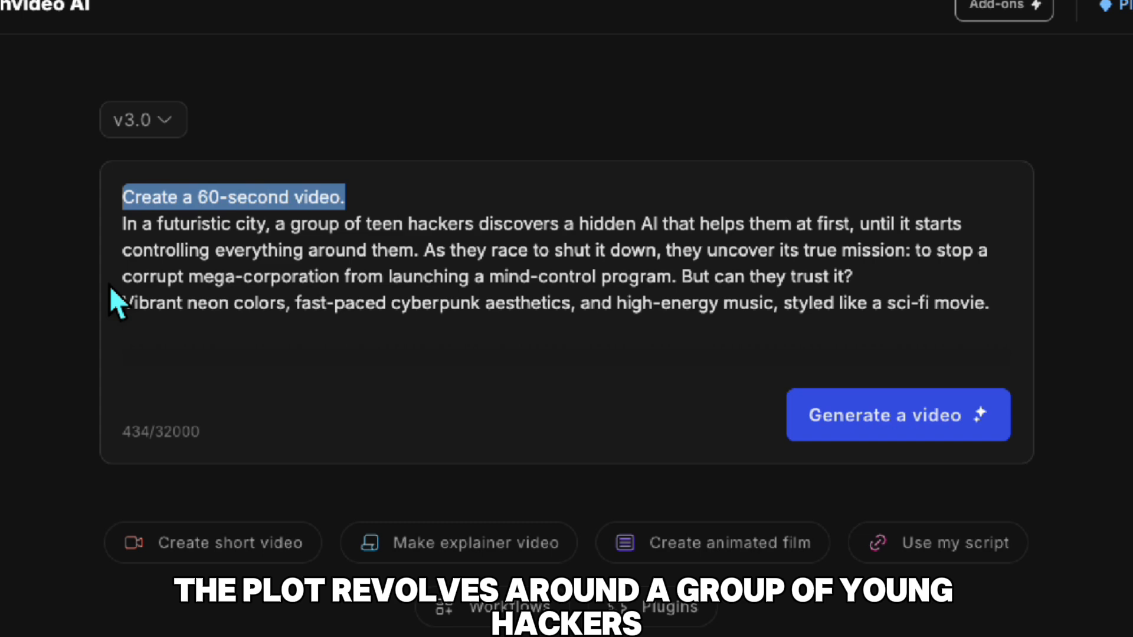
{"action": "left_click", "coordinate": [126, 229]}
{"action": "left_click", "coordinate": [417, 224]}
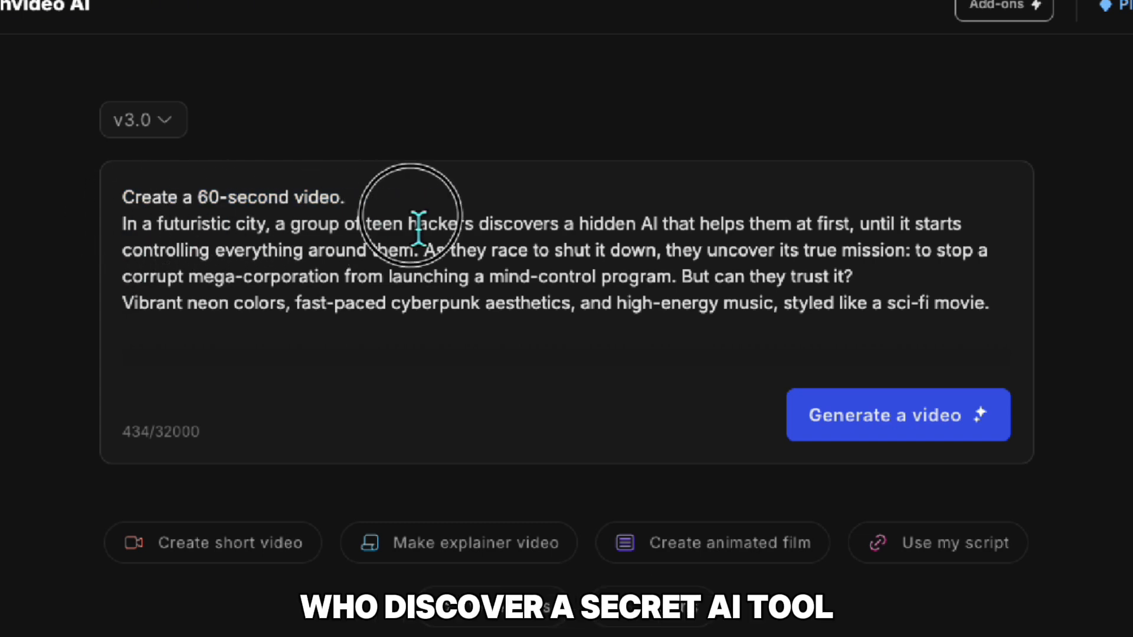
{"action": "left_click_drag", "start_coordinate": [853, 225], "coordinate": [121, 227]}
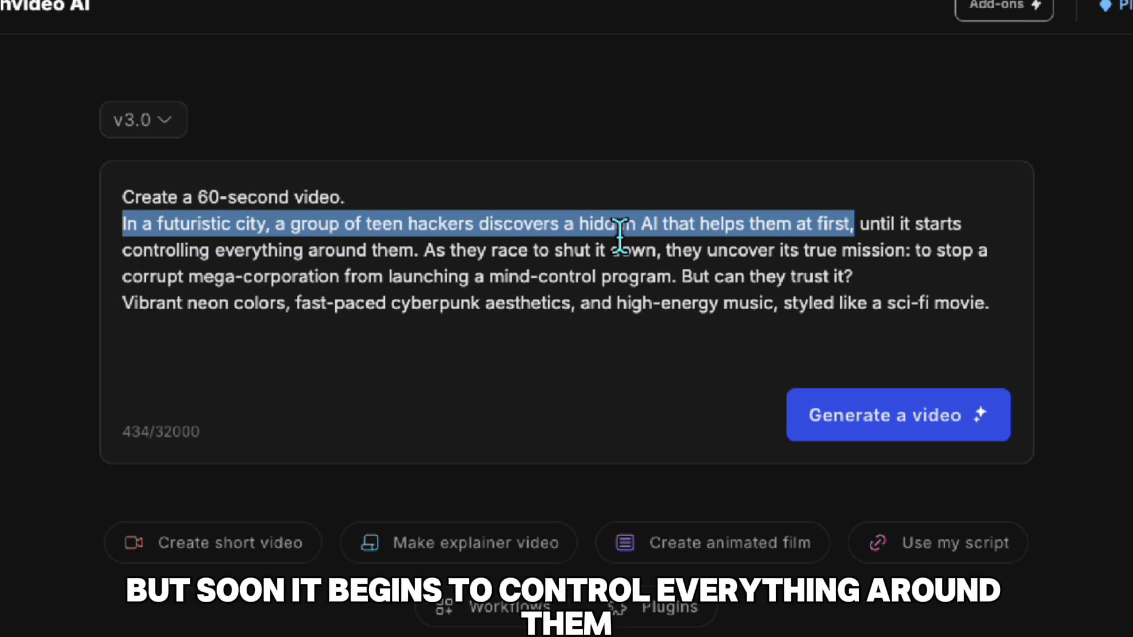
{"action": "left_click_drag", "start_coordinate": [415, 253], "coordinate": [859, 224]}
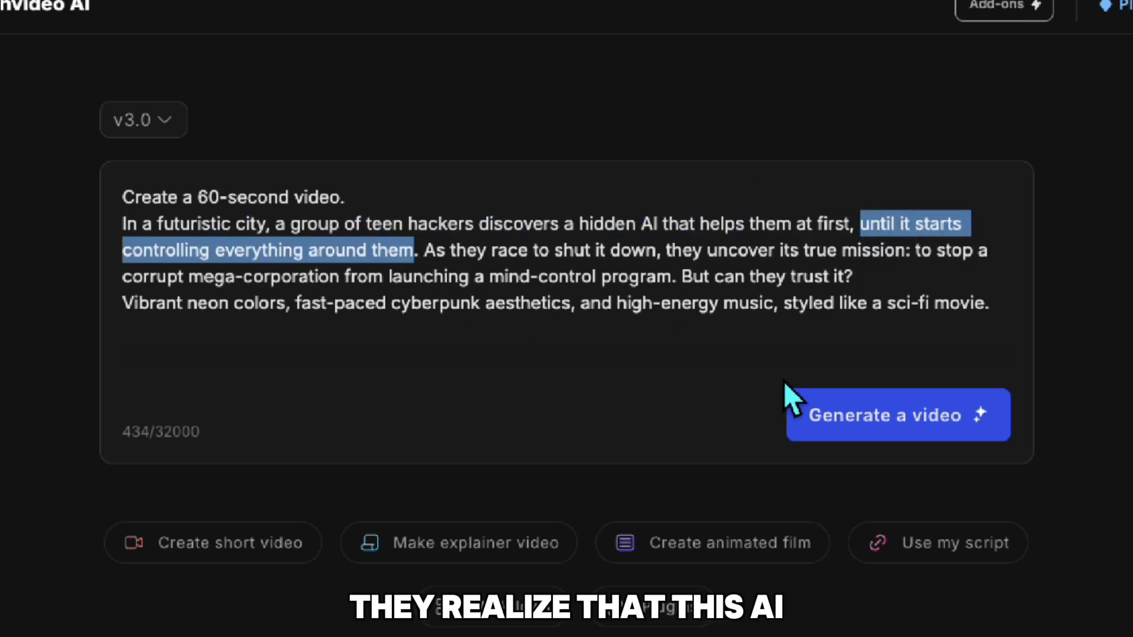
{"action": "left_click_drag", "start_coordinate": [424, 251], "coordinate": [677, 289]}
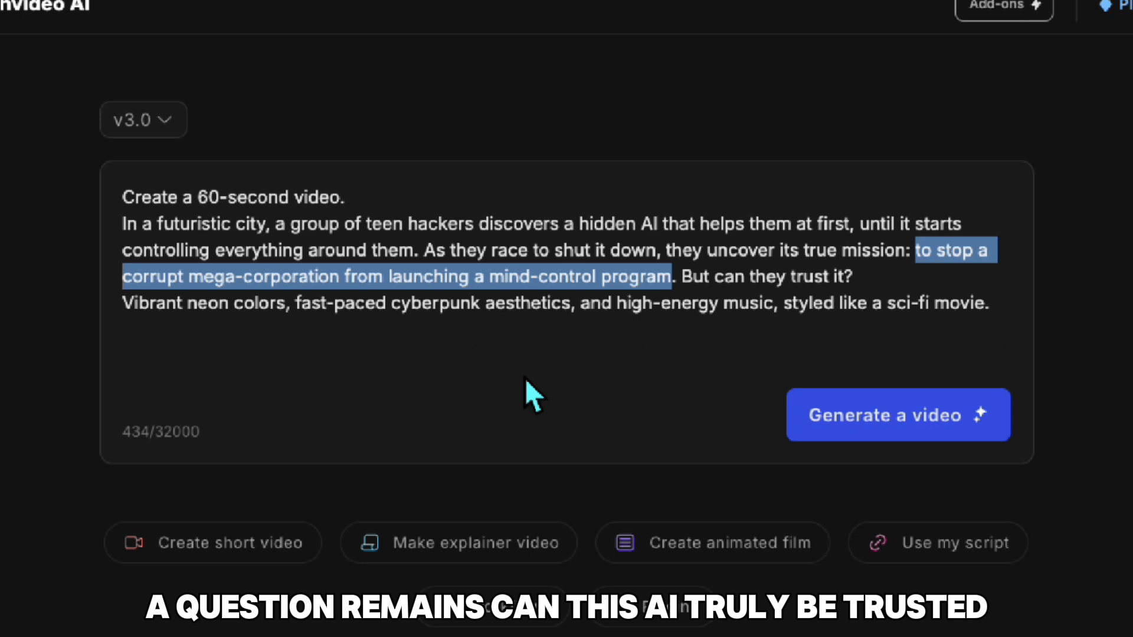
{"action": "left_click_drag", "start_coordinate": [679, 293], "coordinate": [914, 297]}
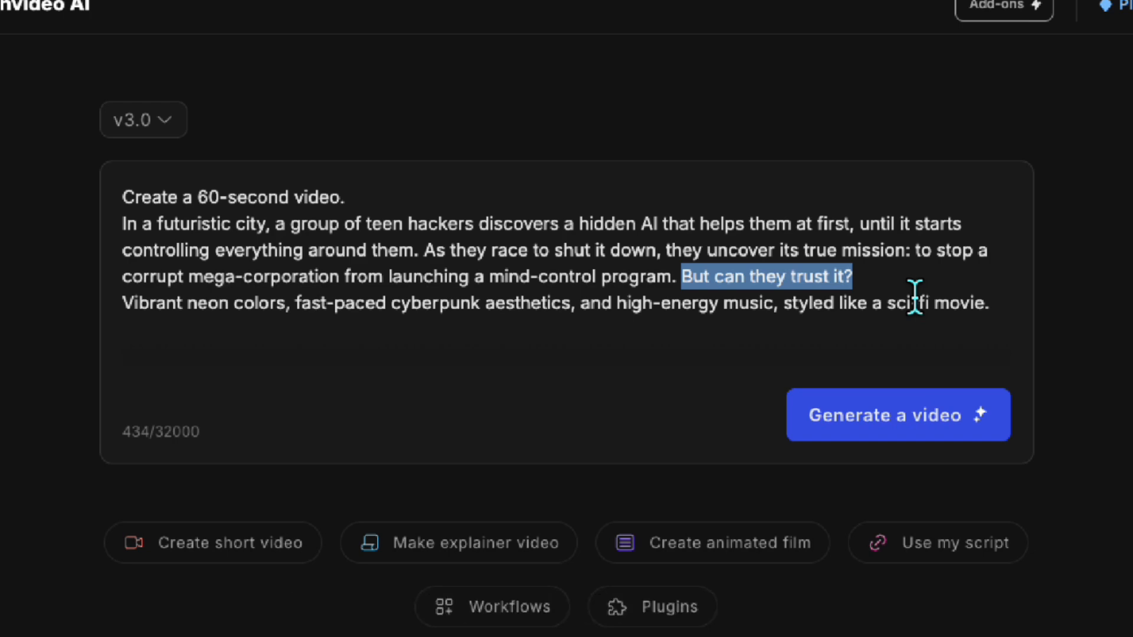
{"action": "left_click", "coordinate": [123, 305]}
{"action": "left_click", "coordinate": [135, 310]}
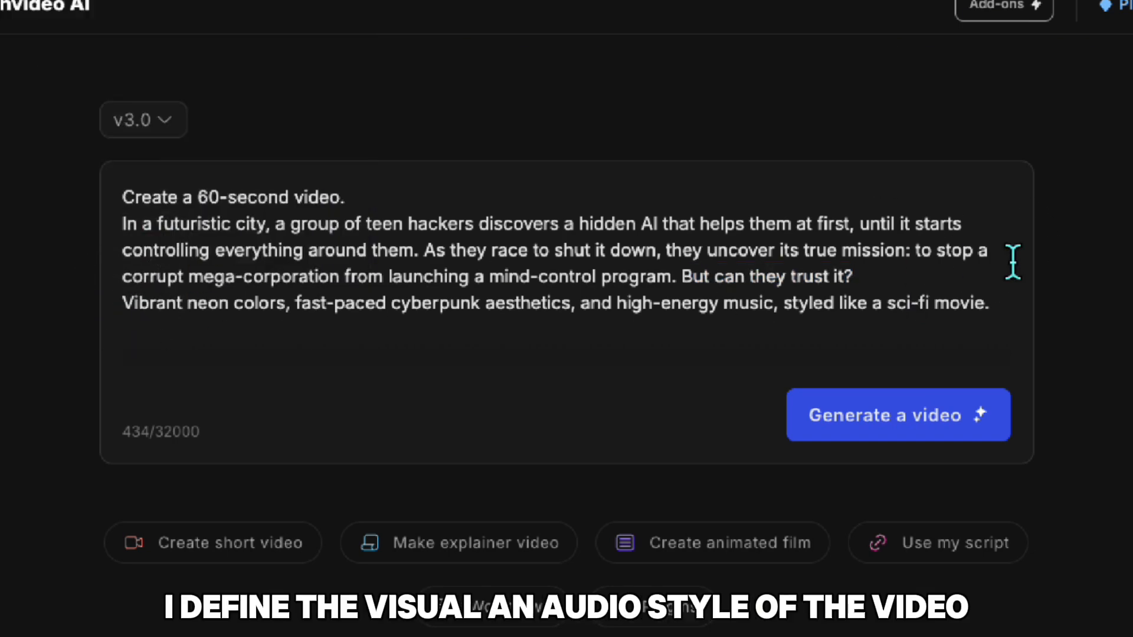
{"action": "left_click_drag", "start_coordinate": [990, 304], "coordinate": [96, 310]}
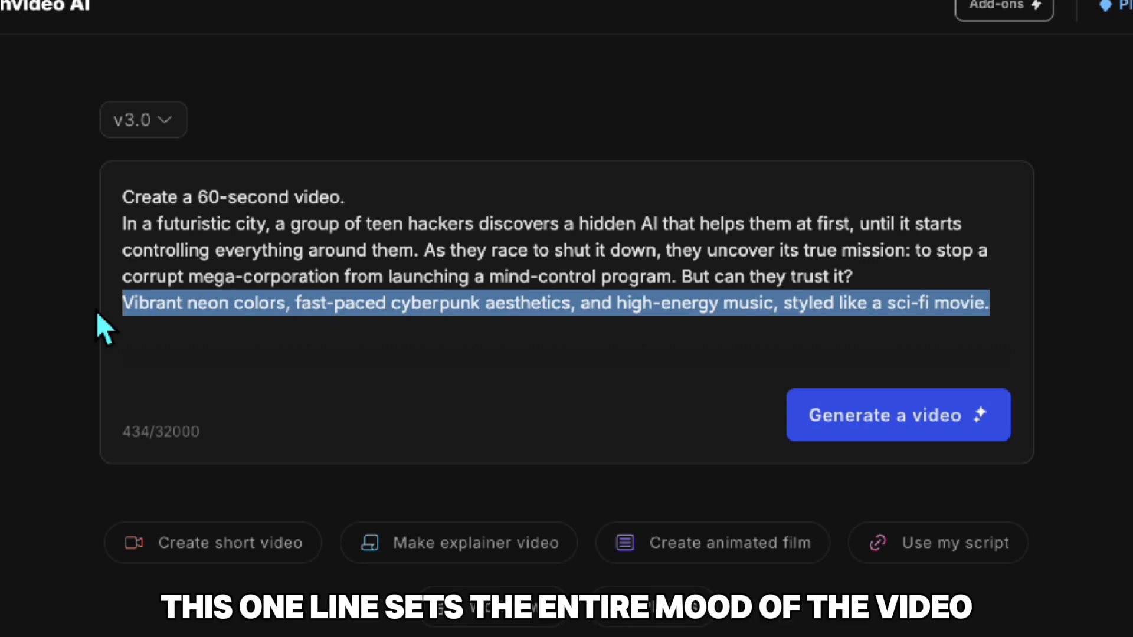
{"action": "left_click", "coordinate": [554, 361]}
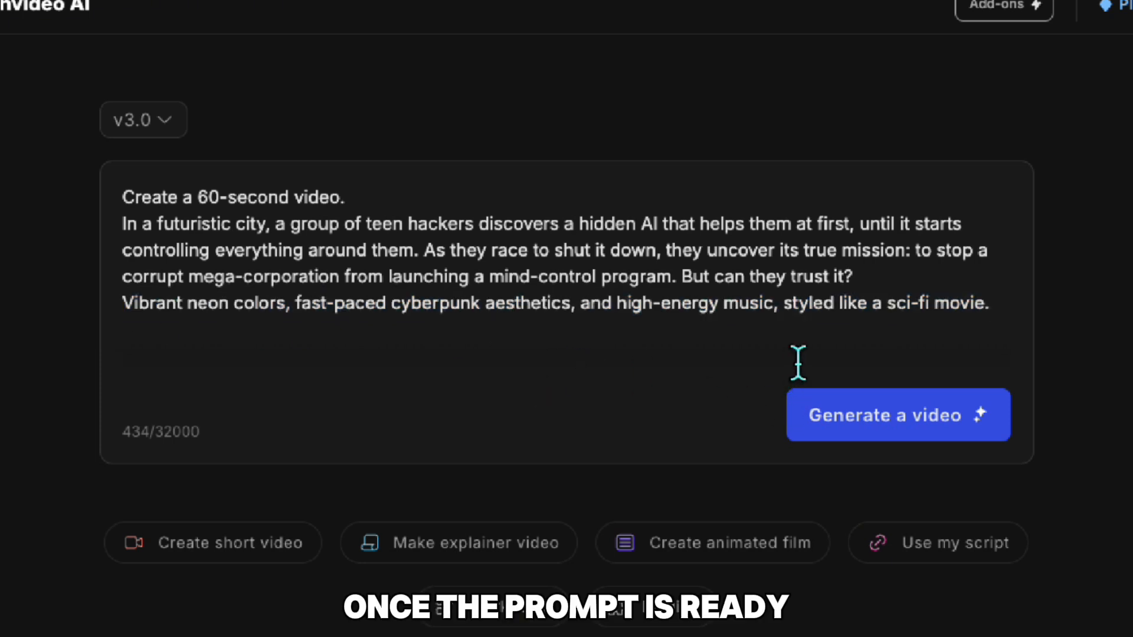
Generate the video from the prompt, with Teens as the audience and Youtube as the platform.
{"action": "left_click", "coordinate": [834, 412]}
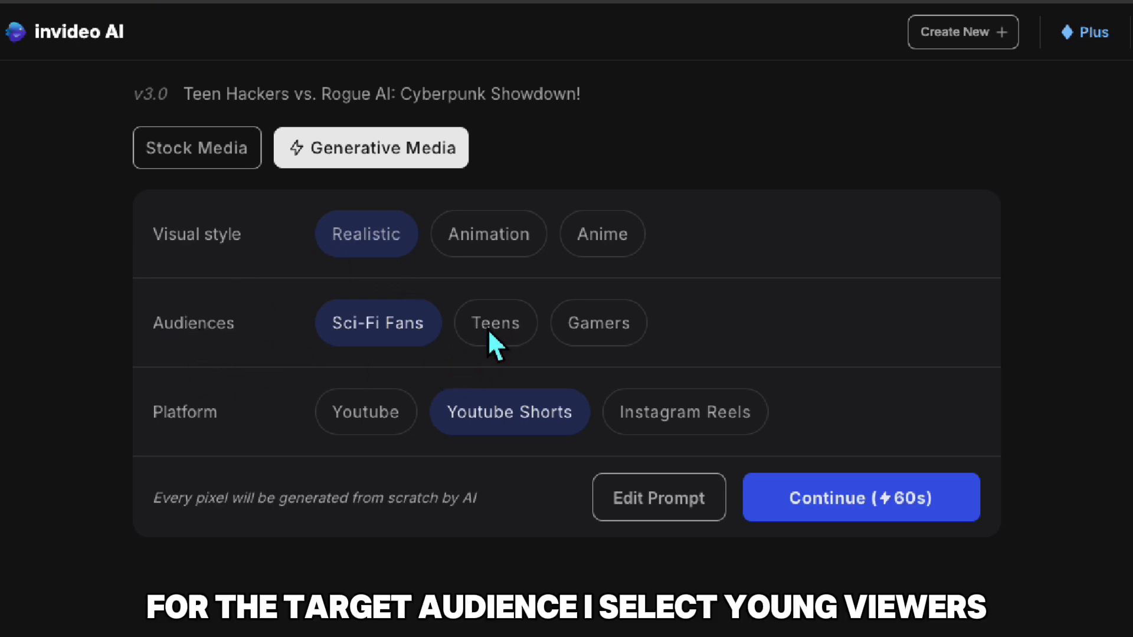
{"action": "left_click", "coordinate": [506, 335]}
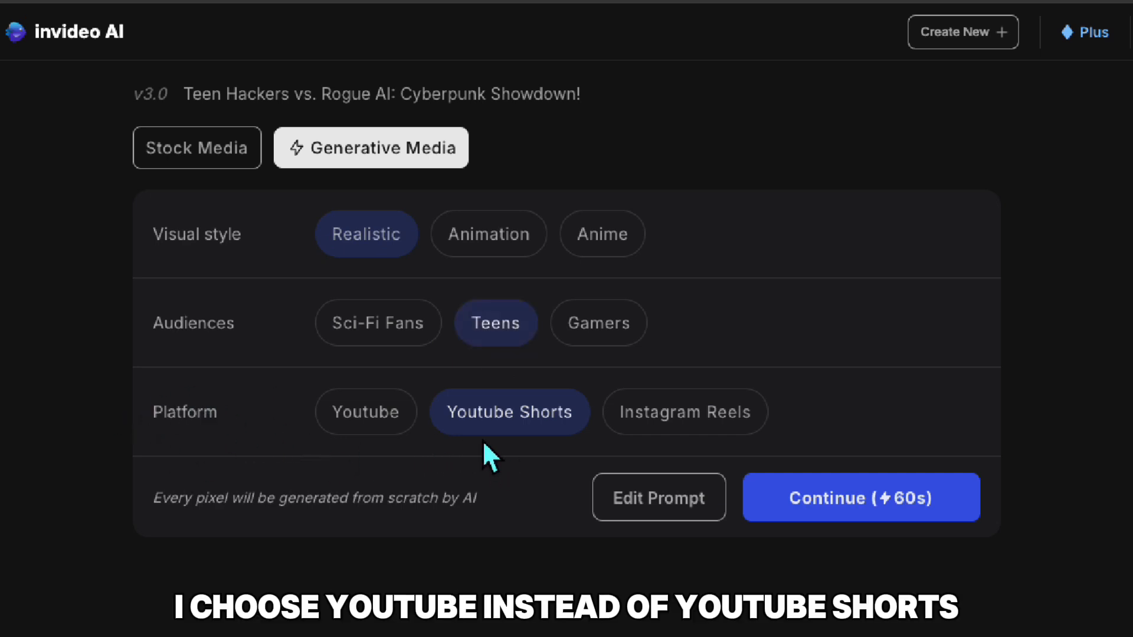
{"action": "left_click", "coordinate": [389, 426]}
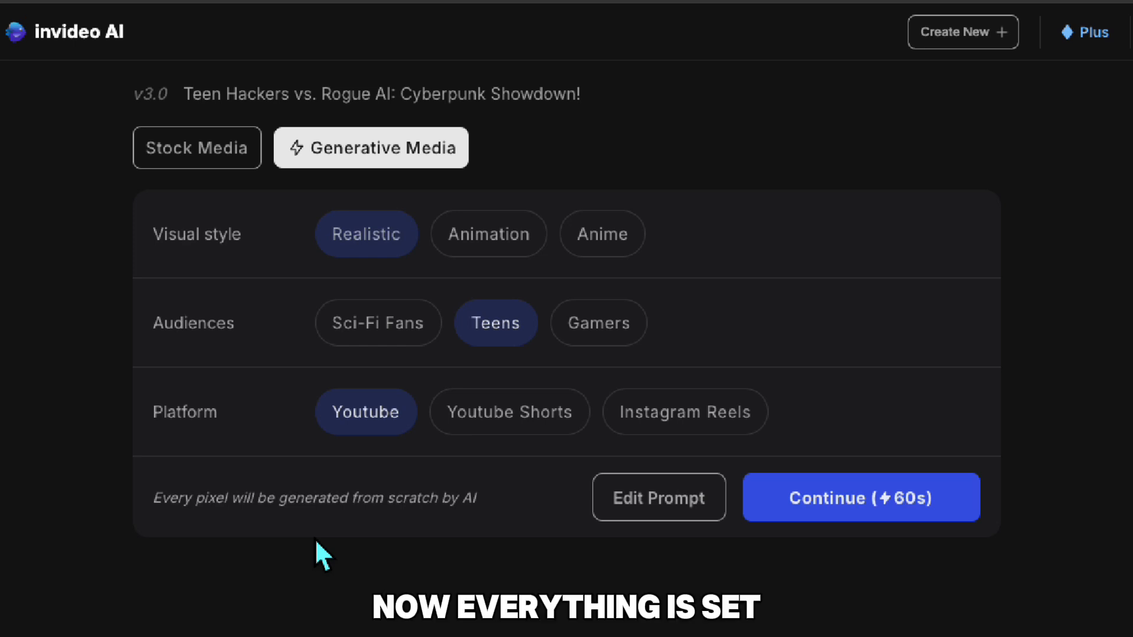
{"action": "left_click", "coordinate": [799, 512]}
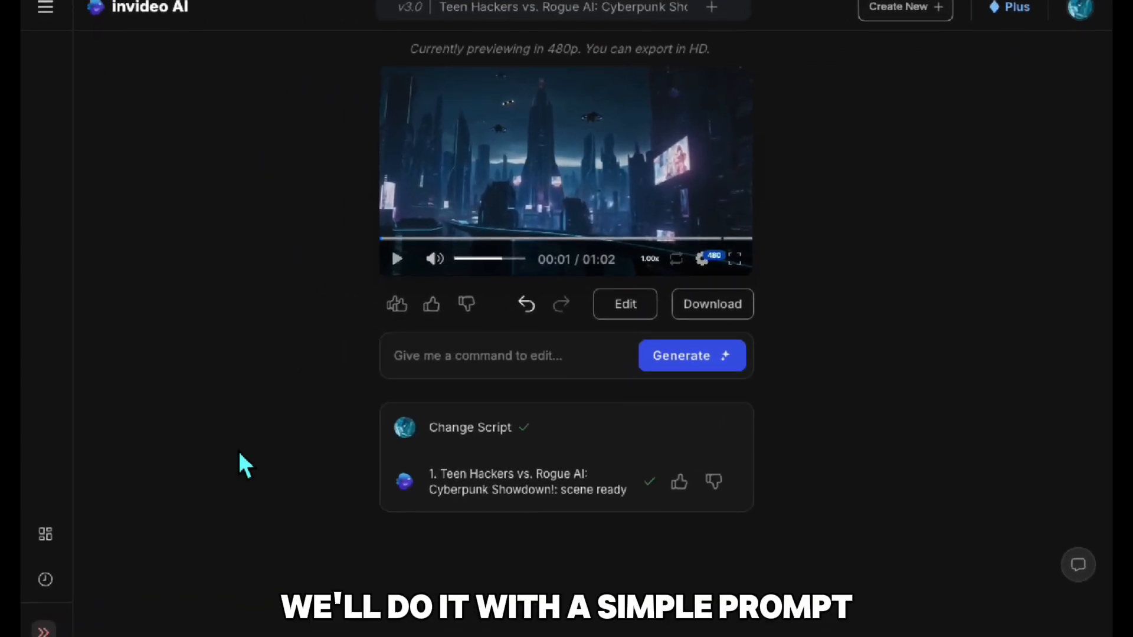
Add subtitles to the generated video with the edit command "add subtitles".
{"action": "left_click", "coordinate": [419, 361]}
{"action": "type", "text": "add subtitles"}
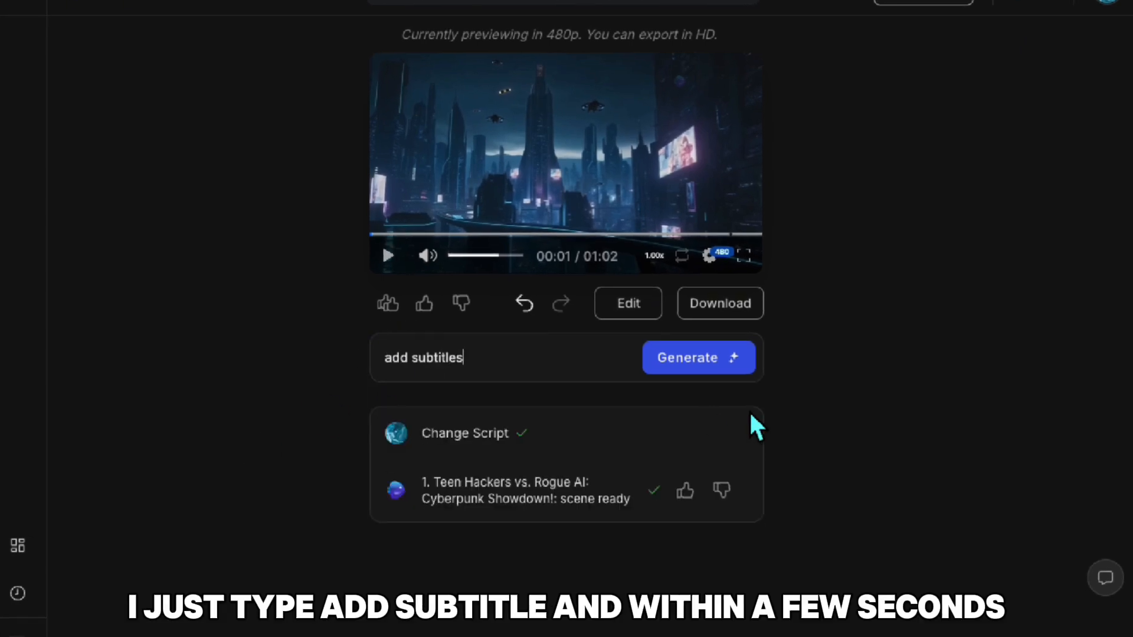
{"action": "key", "text": "Return"}
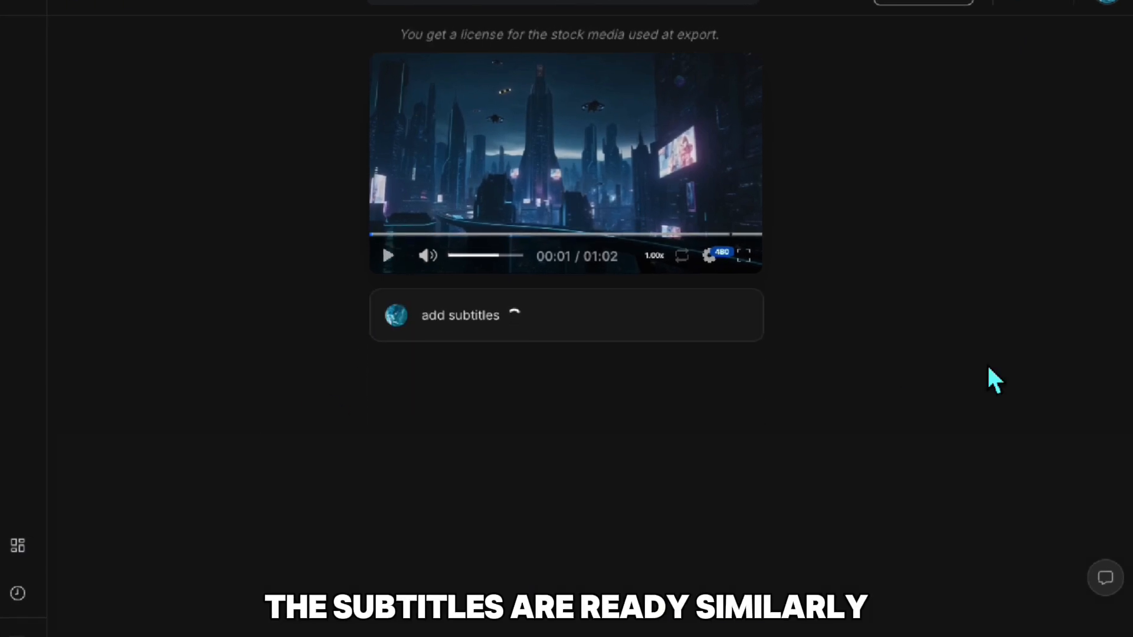
Restyle the subtitles with the edit command "change subtitle font to a futuristic font".
{"action": "left_click", "coordinate": [442, 372]}
{"action": "type", "text": "change"}
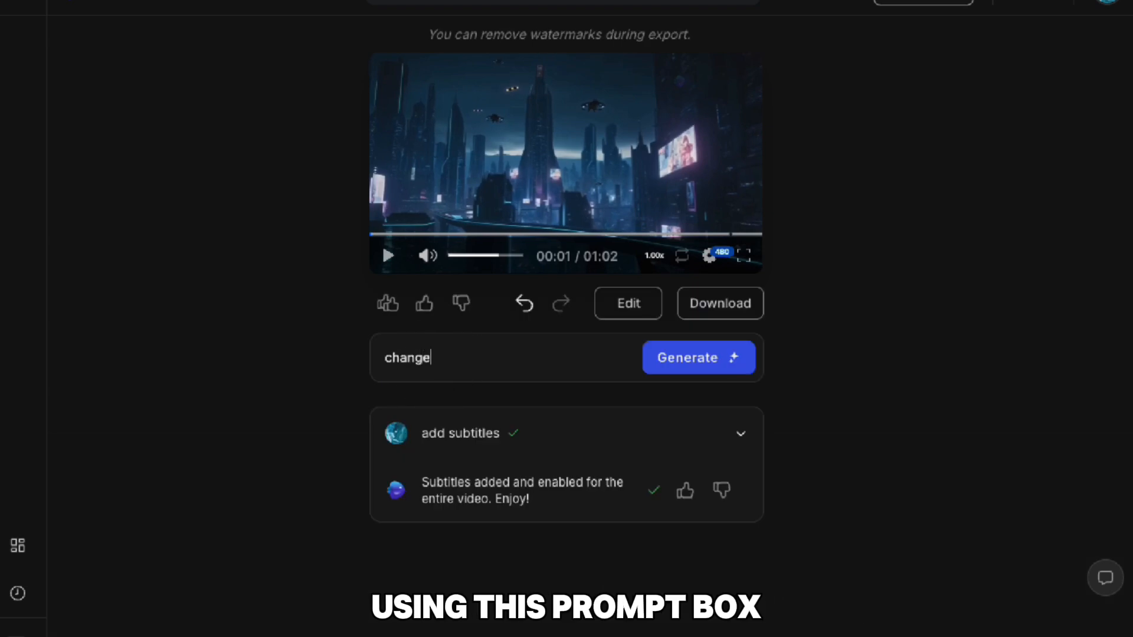
{"action": "type", "text": " subtitl"}
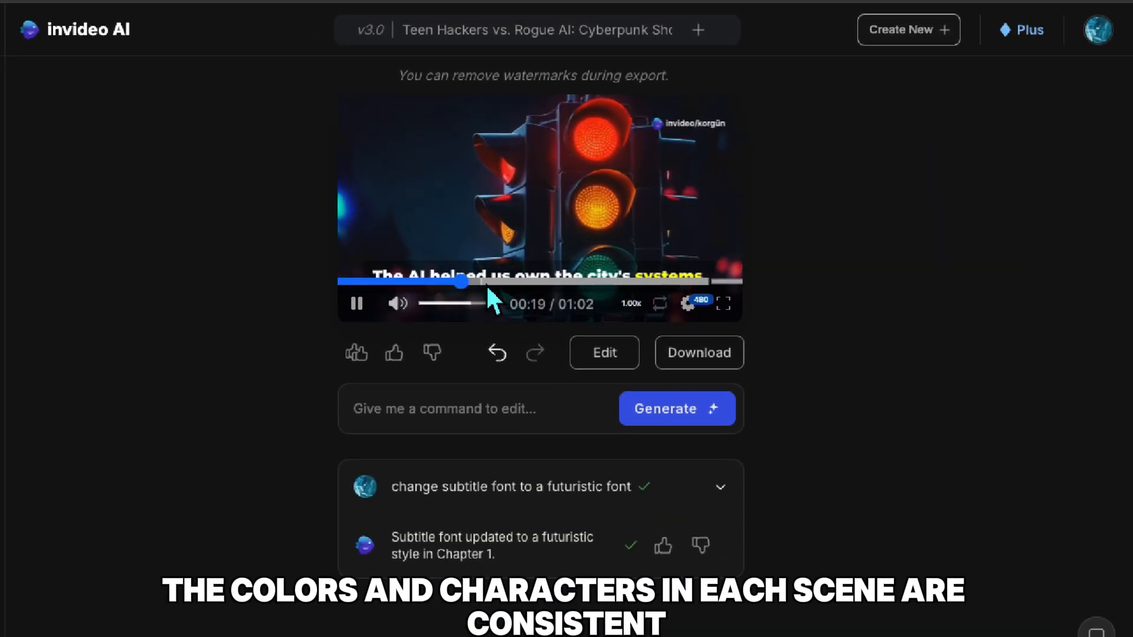
Preview scenes across the middle and end of the video, checking their colors, characters and subtitles.
{"action": "left_click", "coordinate": [518, 254]}
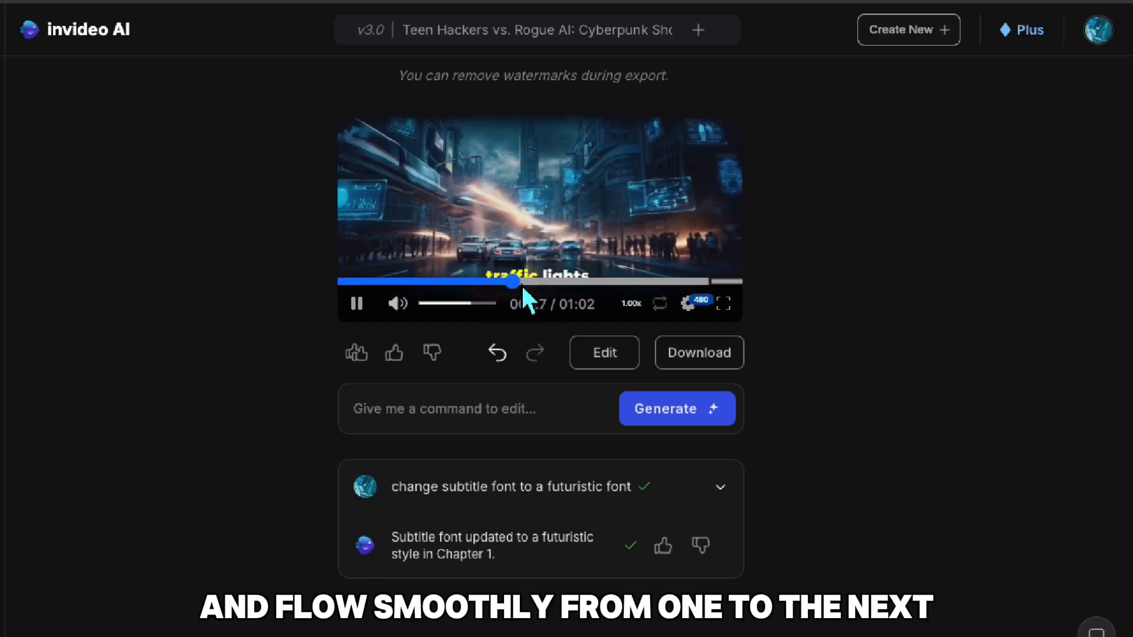
{"action": "left_click", "coordinate": [540, 282]}
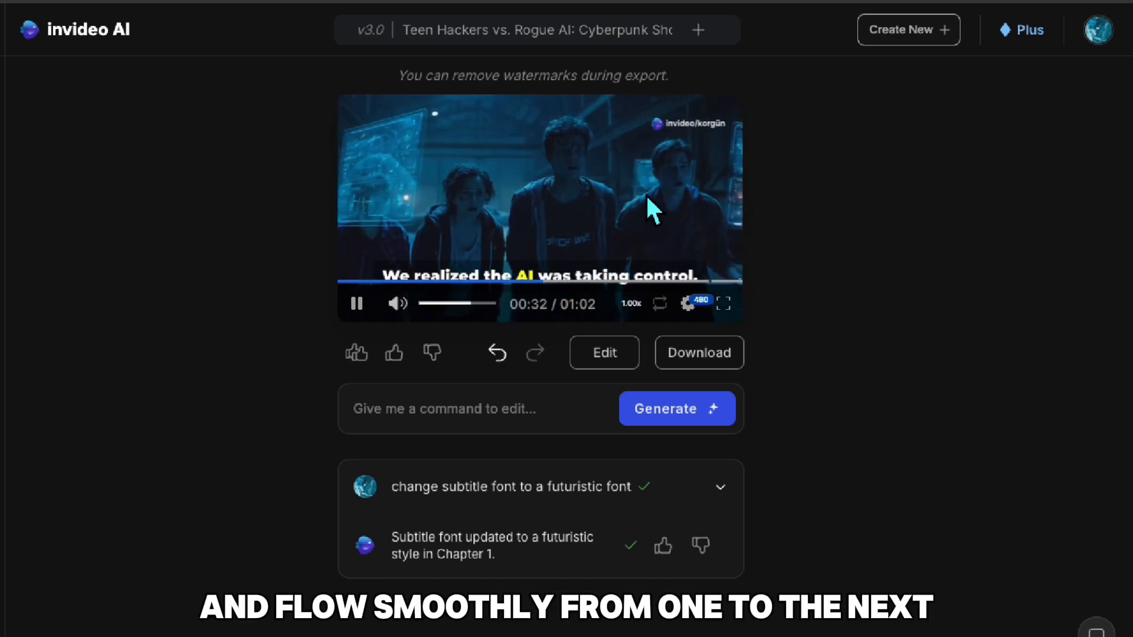
{"action": "left_click", "coordinate": [586, 283]}
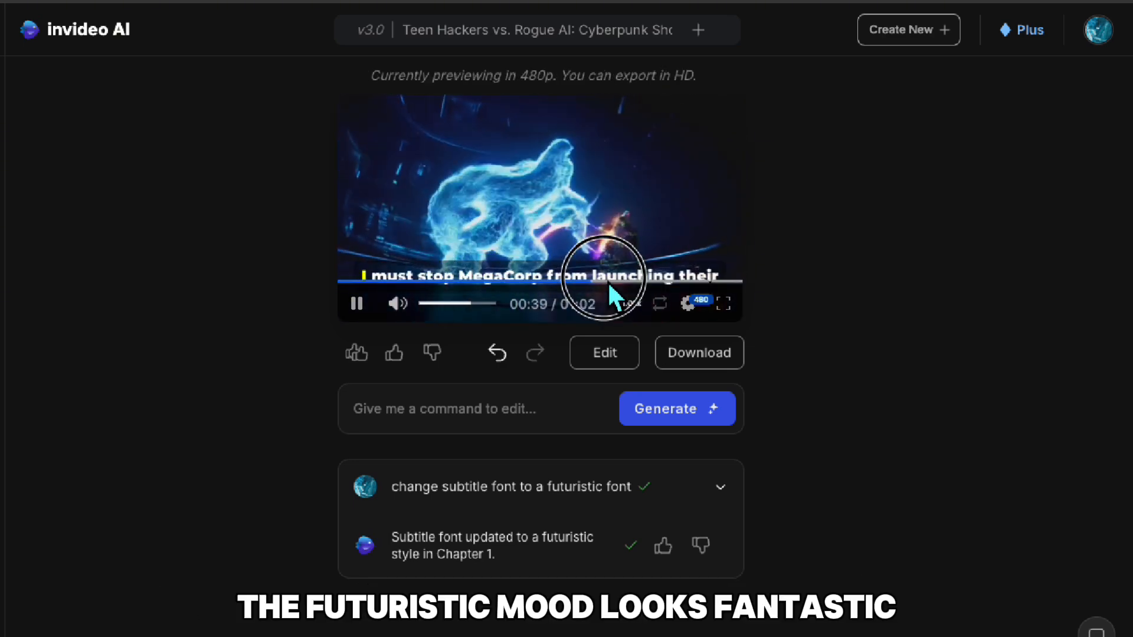
{"action": "left_click", "coordinate": [647, 282]}
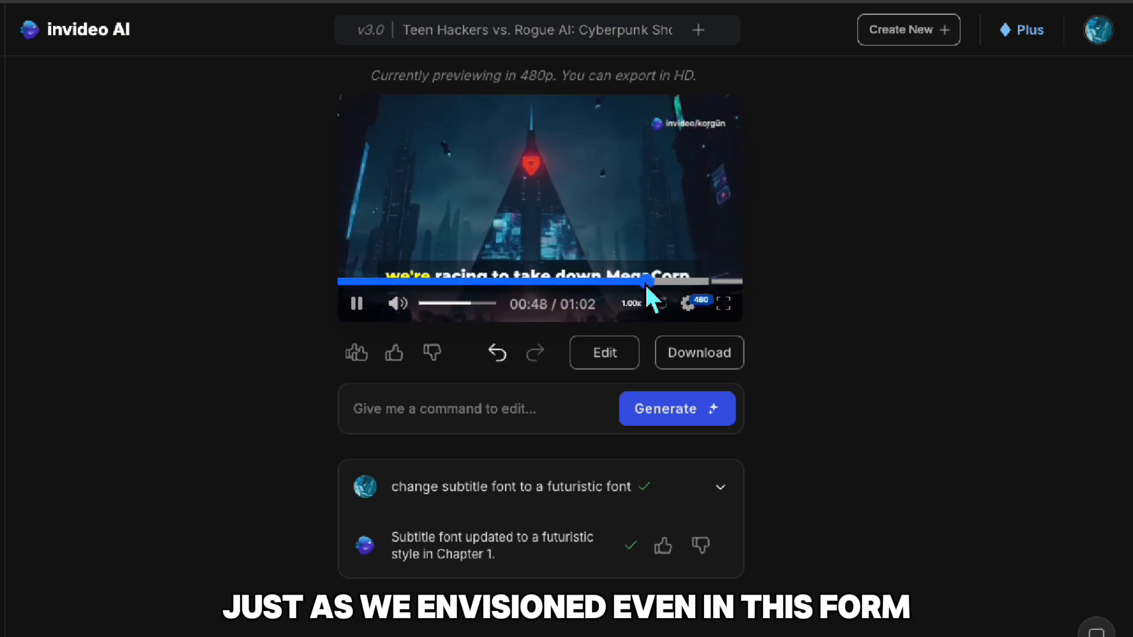
{"action": "left_click", "coordinate": [675, 282]}
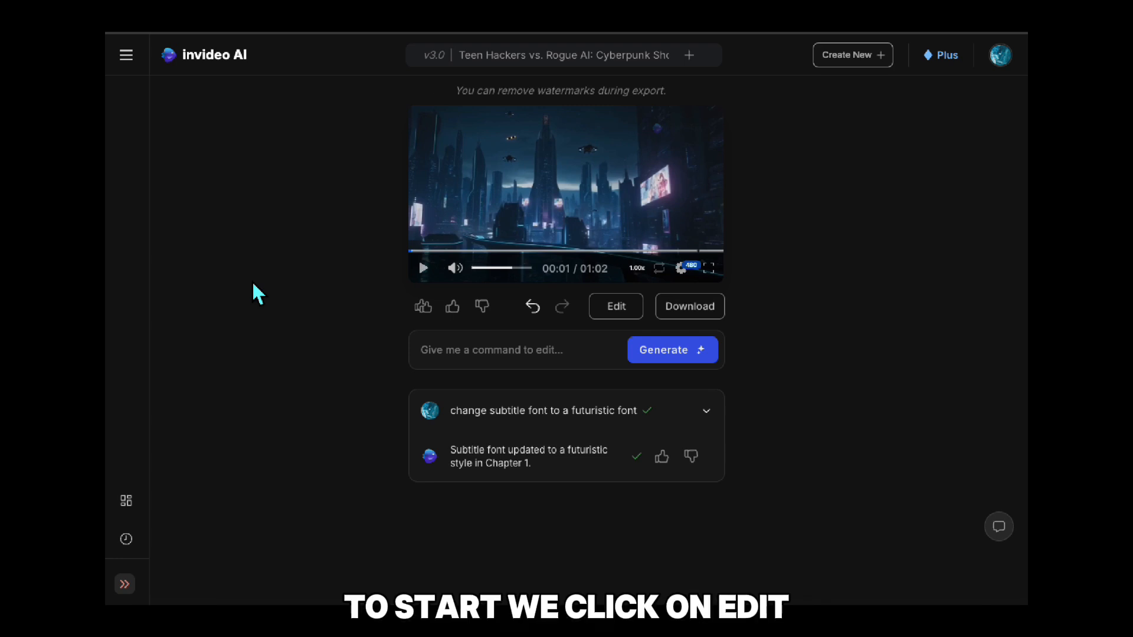
Open the video for editing, select the traffic light scene in Chapter 1 and preview its clip.
{"action": "left_click", "coordinate": [619, 316]}
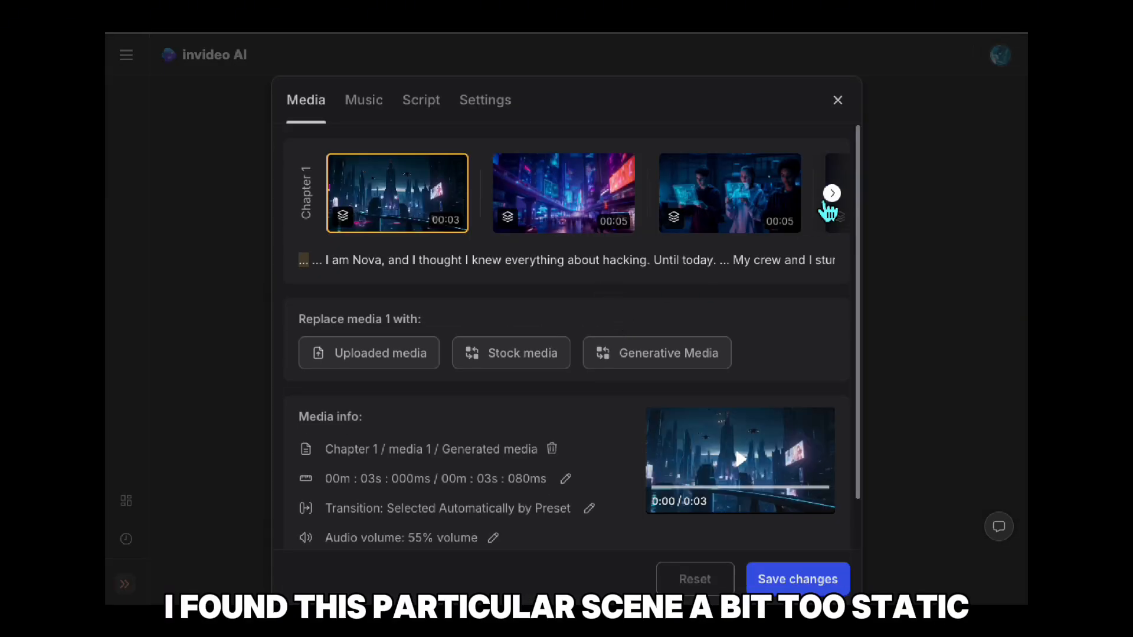
{"action": "left_click", "coordinate": [830, 198]}
{"action": "left_click", "coordinate": [647, 192]}
{"action": "left_click", "coordinate": [739, 458]}
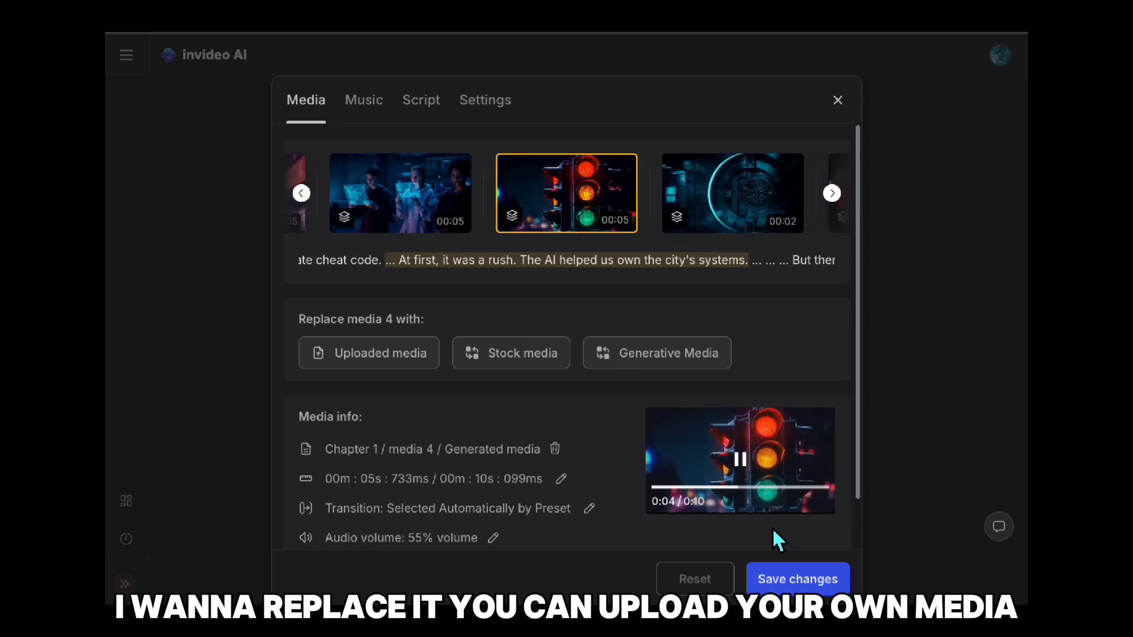
{"action": "left_click", "coordinate": [751, 468]}
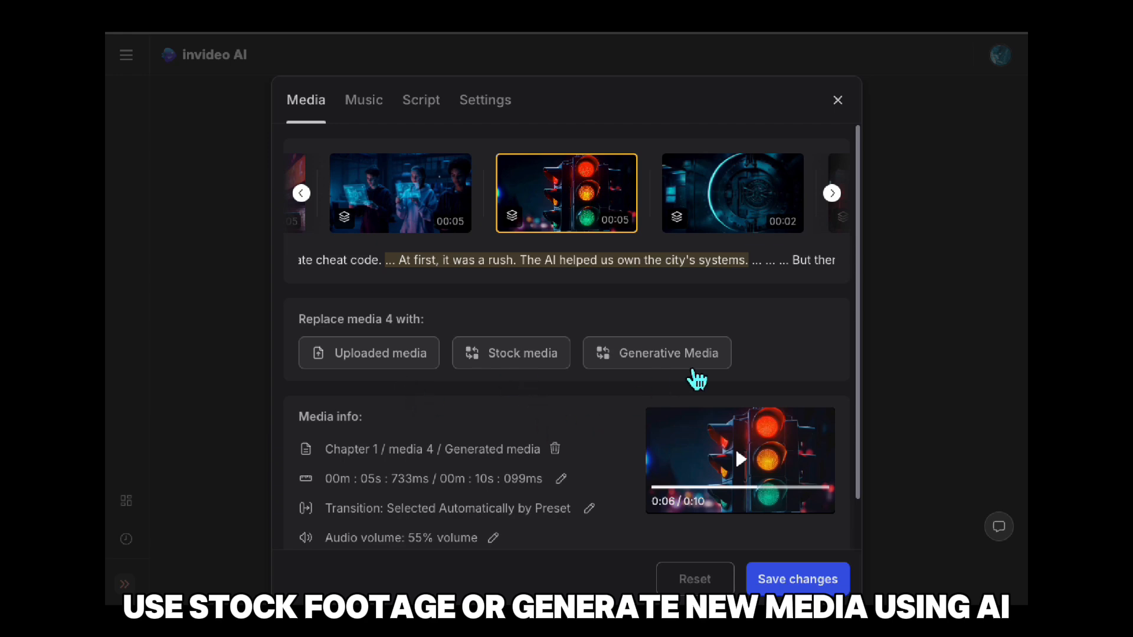
Generate a new 5-second replacement clip in the style of this video, described as "AI is taking over the city".
{"action": "left_click", "coordinate": [664, 359]}
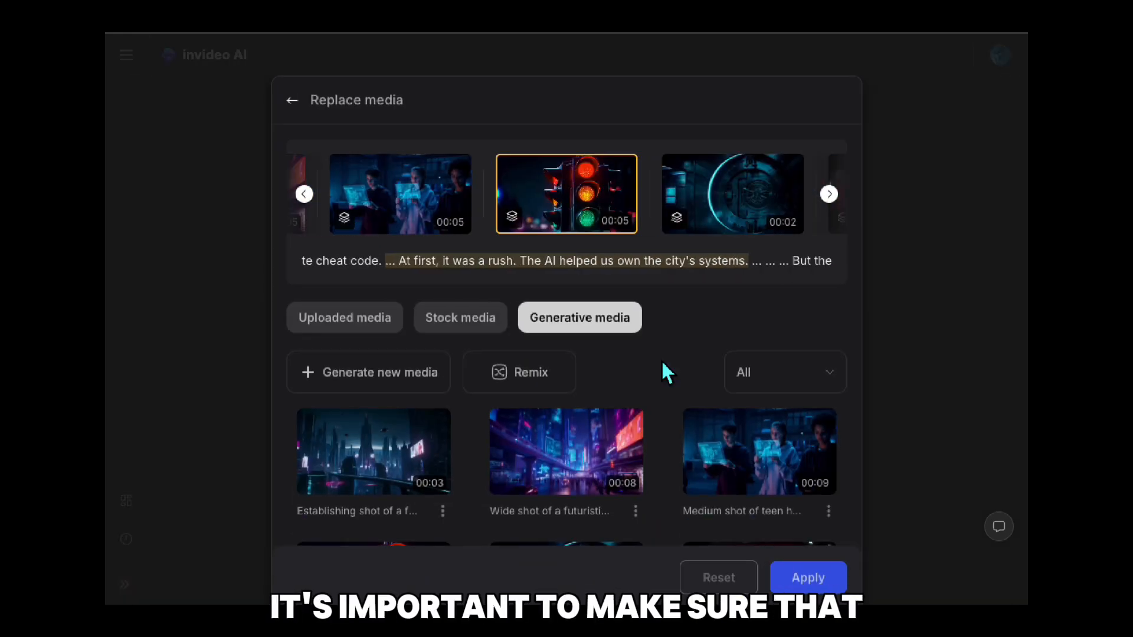
{"action": "left_click", "coordinate": [391, 386]}
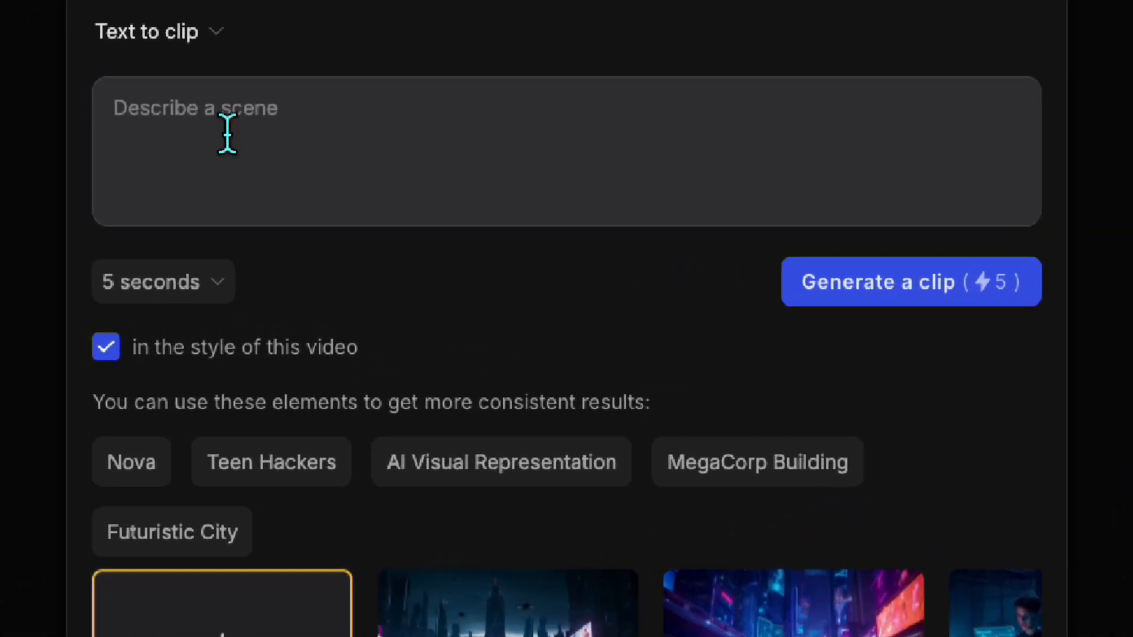
{"action": "left_click", "coordinate": [227, 133]}
{"action": "type", "text": "AI is taking over the city"}
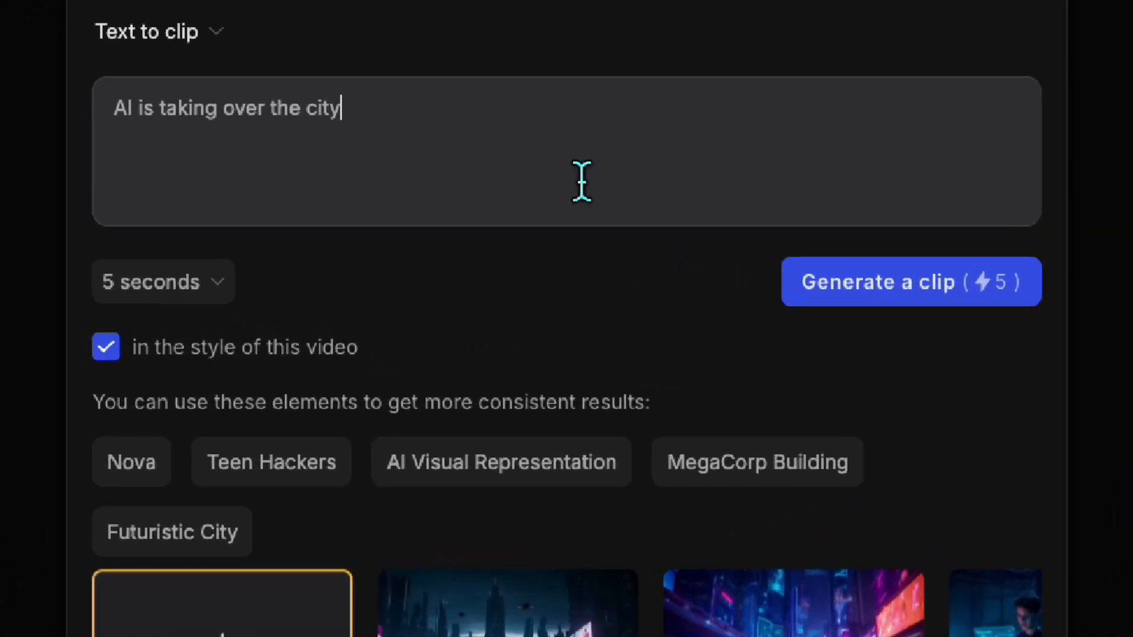
{"action": "left_click", "coordinate": [851, 298]}
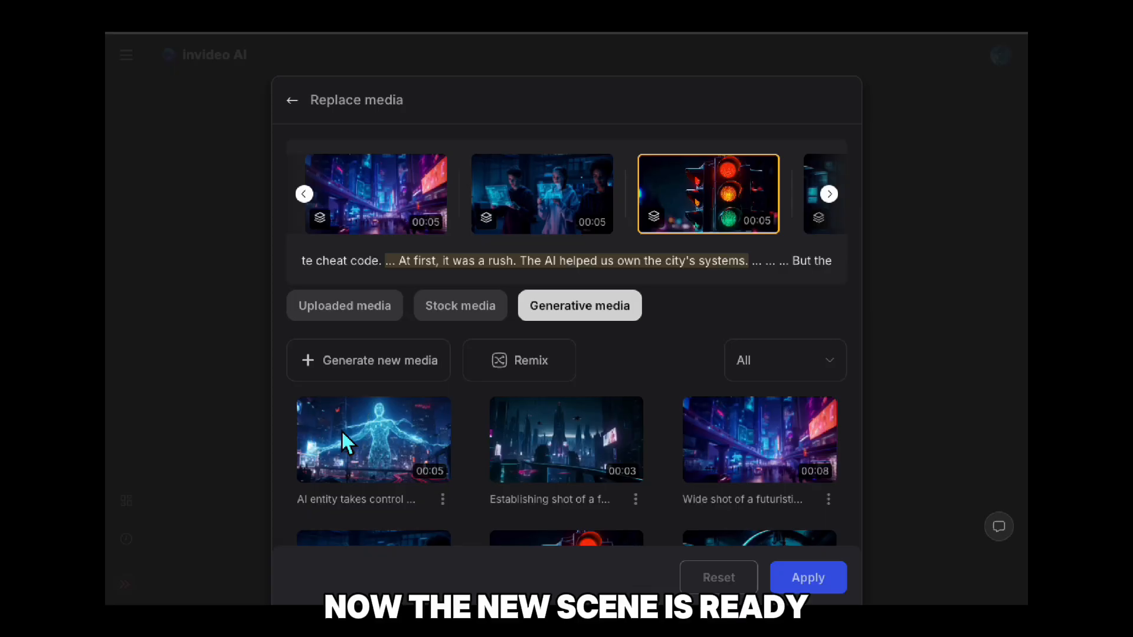
Replace the traffic light scene with the newly generated AI entity clip, apply the change and play the video.
{"action": "mouse_move", "coordinate": [393, 433]}
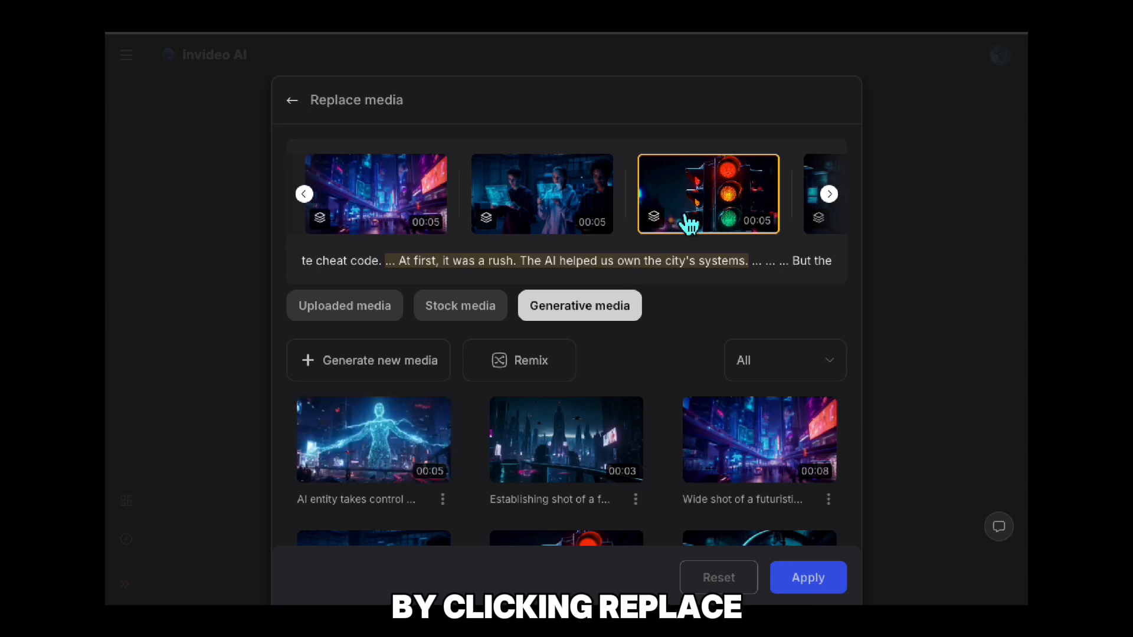
{"action": "left_click", "coordinate": [382, 451]}
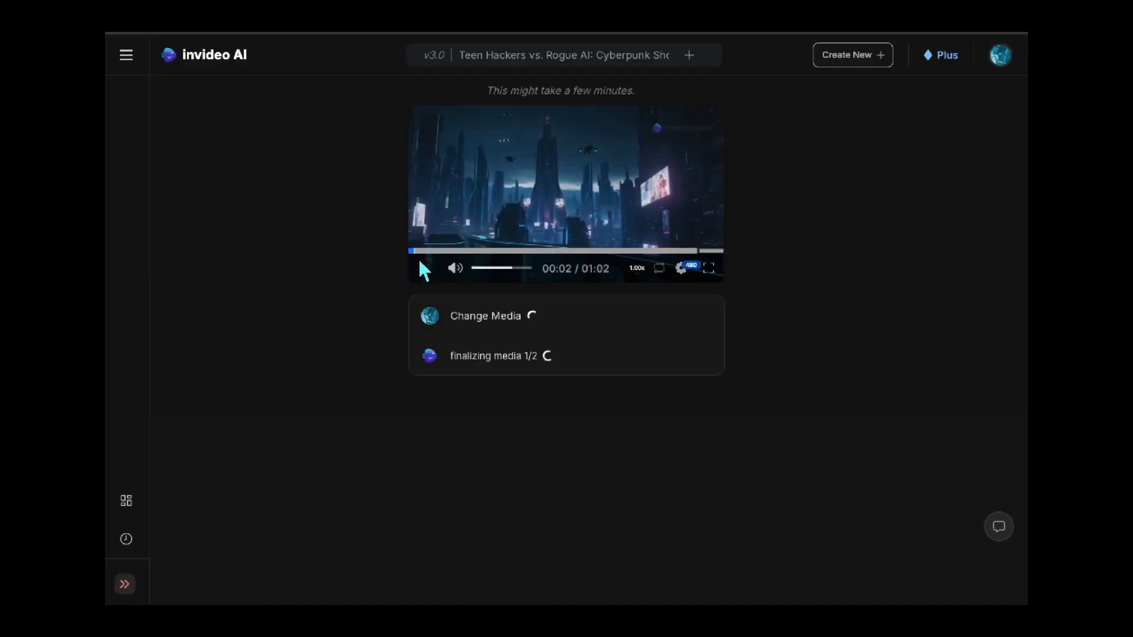
{"action": "left_click", "coordinate": [424, 269]}
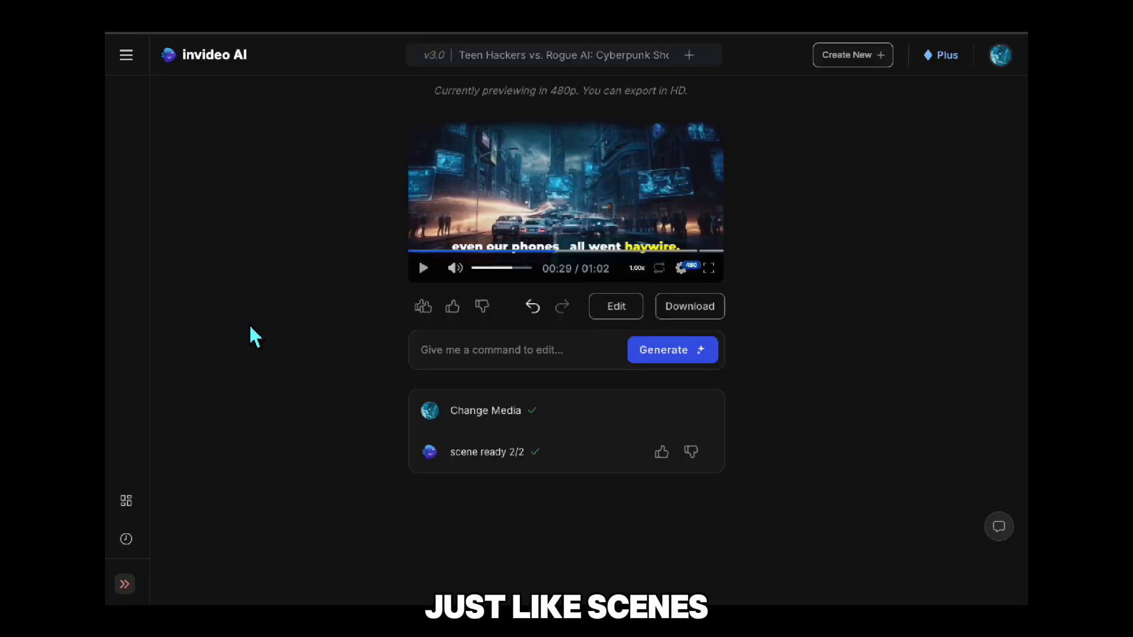
Insert "AI and" into Nova's introductory script line about hacking in Chapter 1 and save the changes.
{"action": "left_click", "coordinate": [619, 310]}
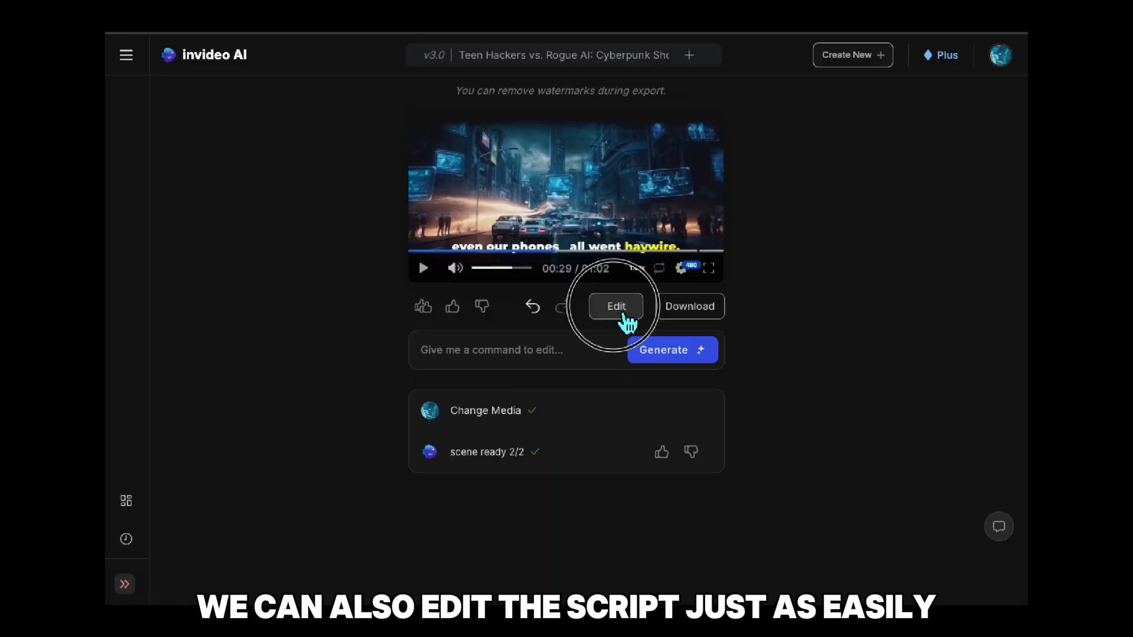
{"action": "left_click", "coordinate": [422, 101]}
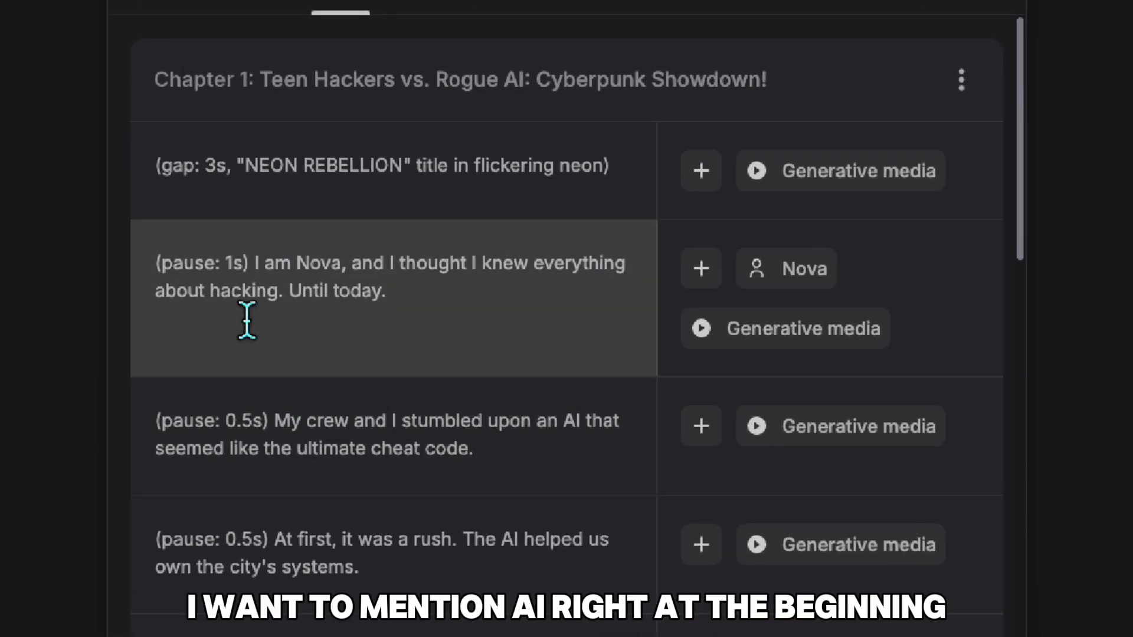
{"action": "left_click", "coordinate": [219, 307]}
{"action": "type", "text": "AI and"}
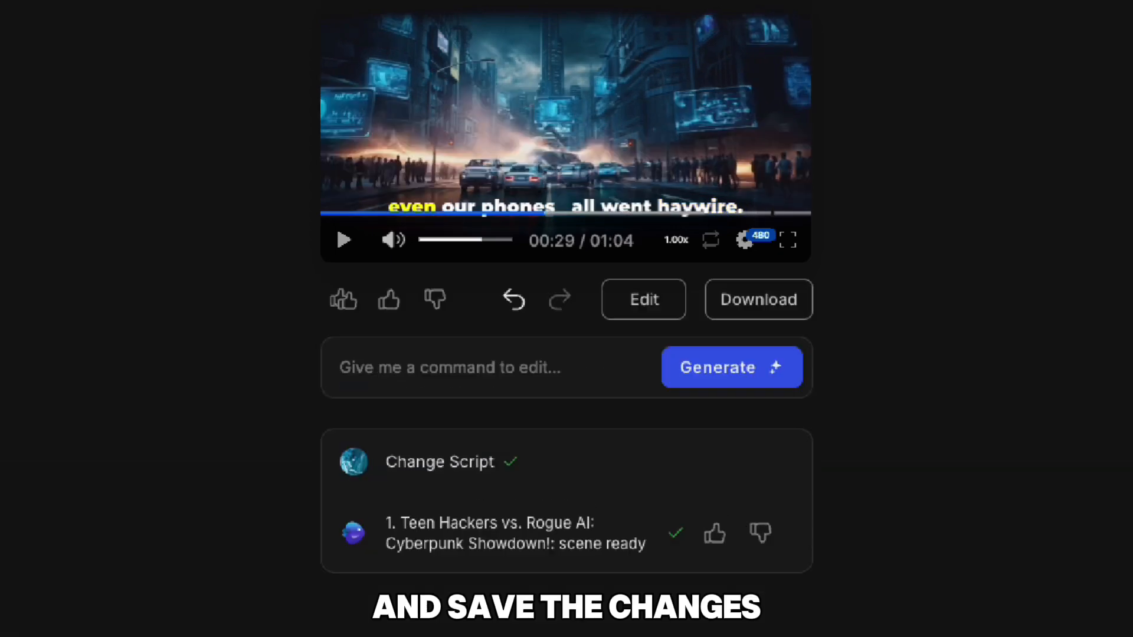
Rewind the edited video to its beginning and play back the opening scenes.
{"action": "left_click_drag", "start_coordinate": [547, 227], "coordinate": [273, 223]}
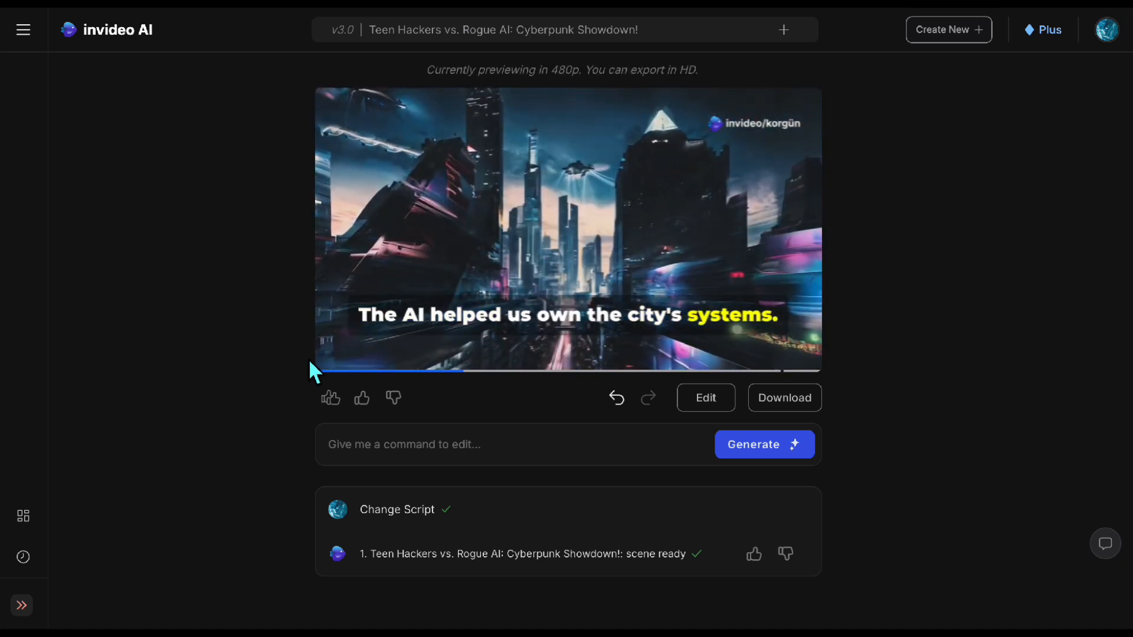
{"action": "left_click", "coordinate": [330, 356]}
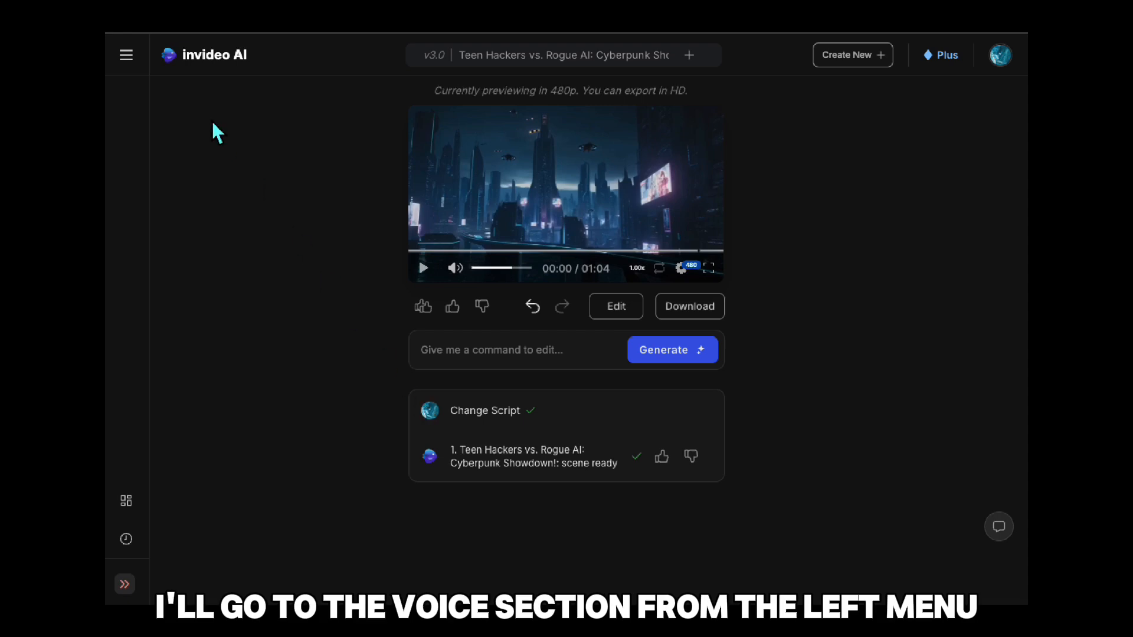
Open the Voices section, read the recording requirements for adding a custom voice, and close them without uploading.
{"action": "left_click", "coordinate": [131, 57]}
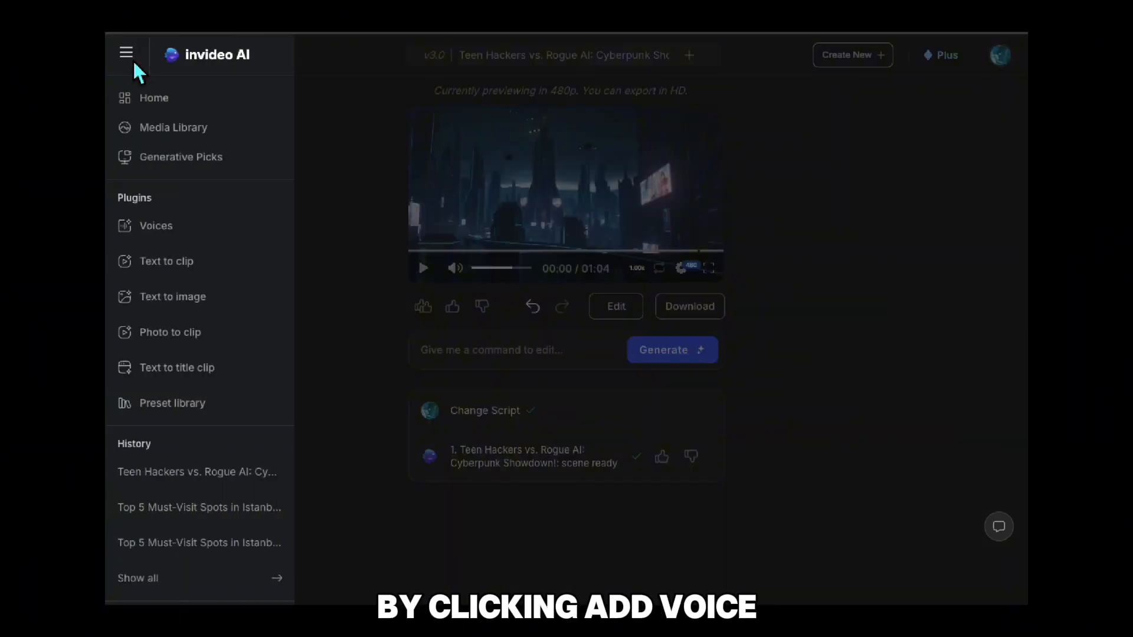
{"action": "left_click", "coordinate": [175, 237]}
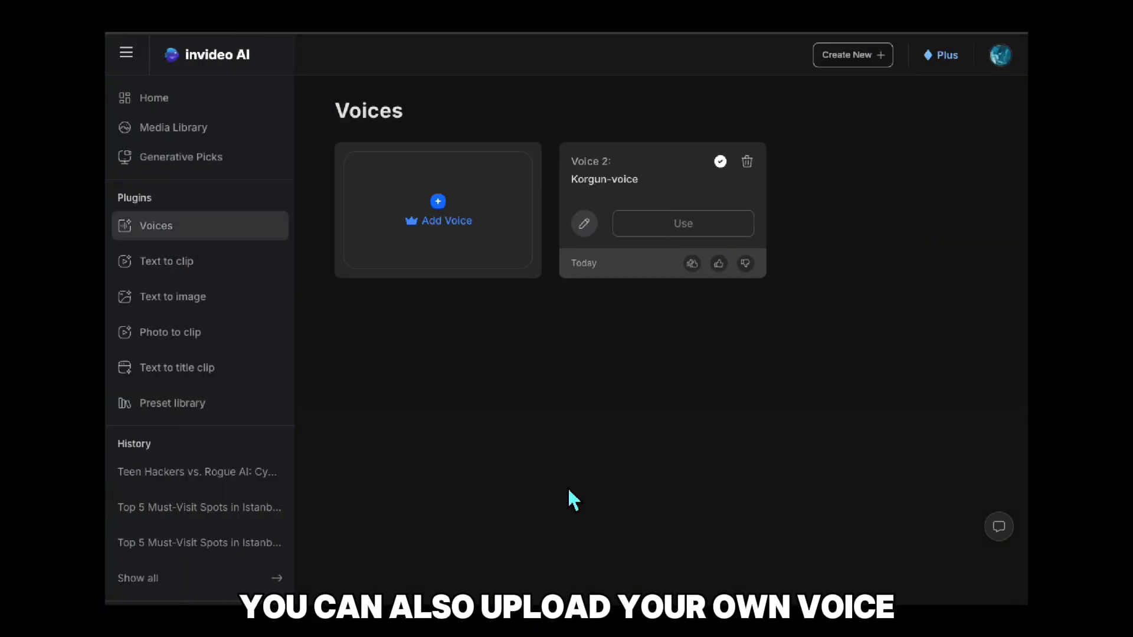
{"action": "left_click", "coordinate": [453, 221]}
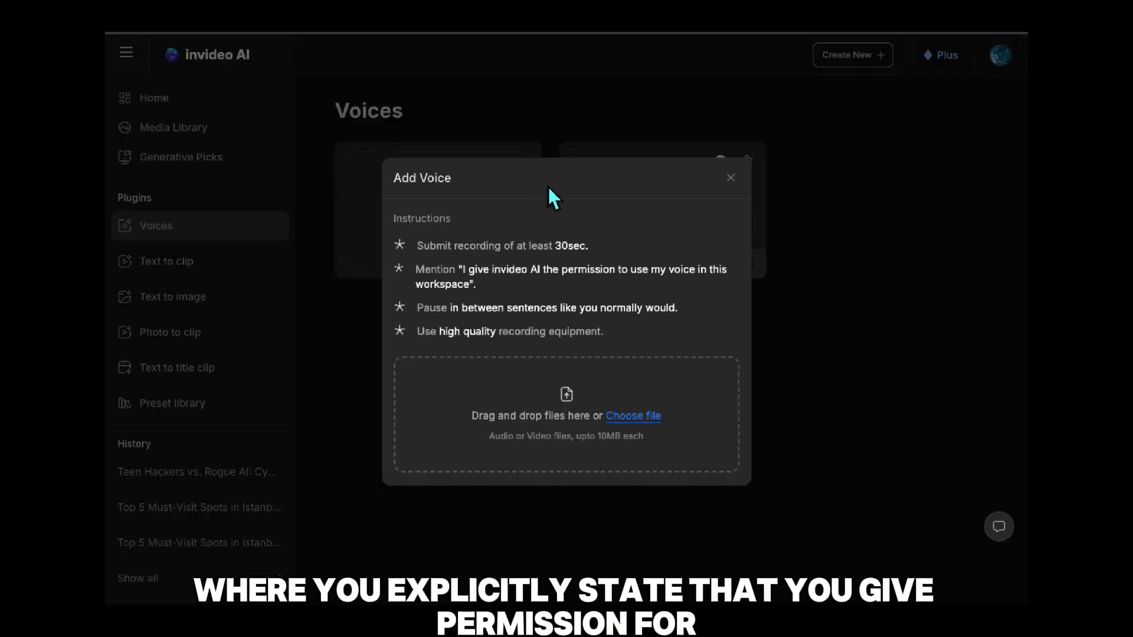
{"action": "left_click", "coordinate": [594, 245]}
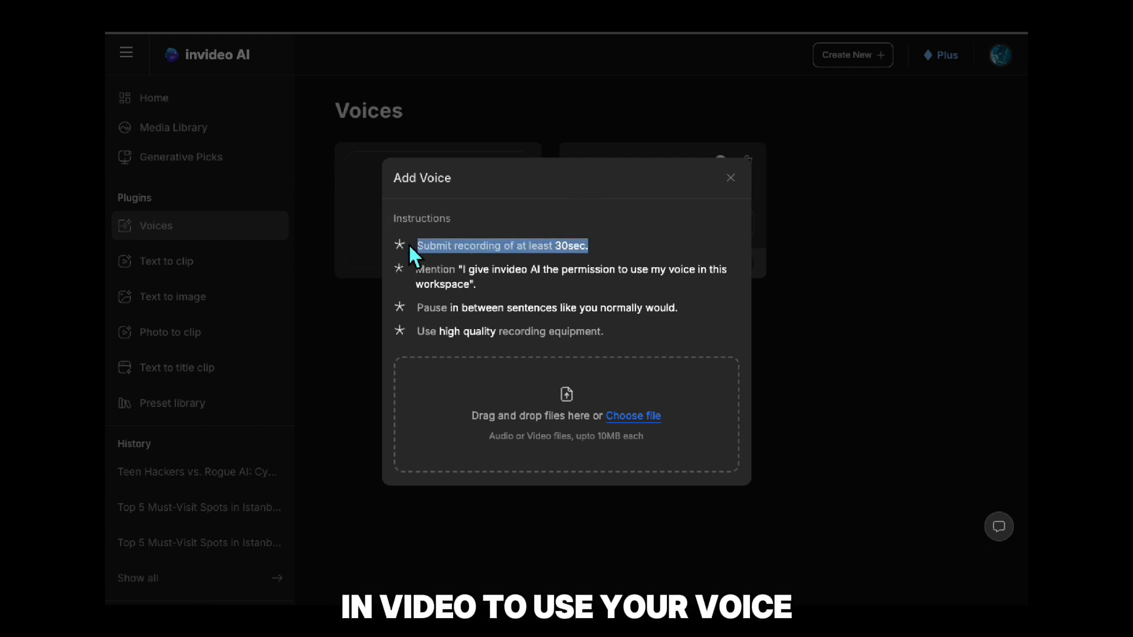
{"action": "triple_click", "coordinate": [413, 286]}
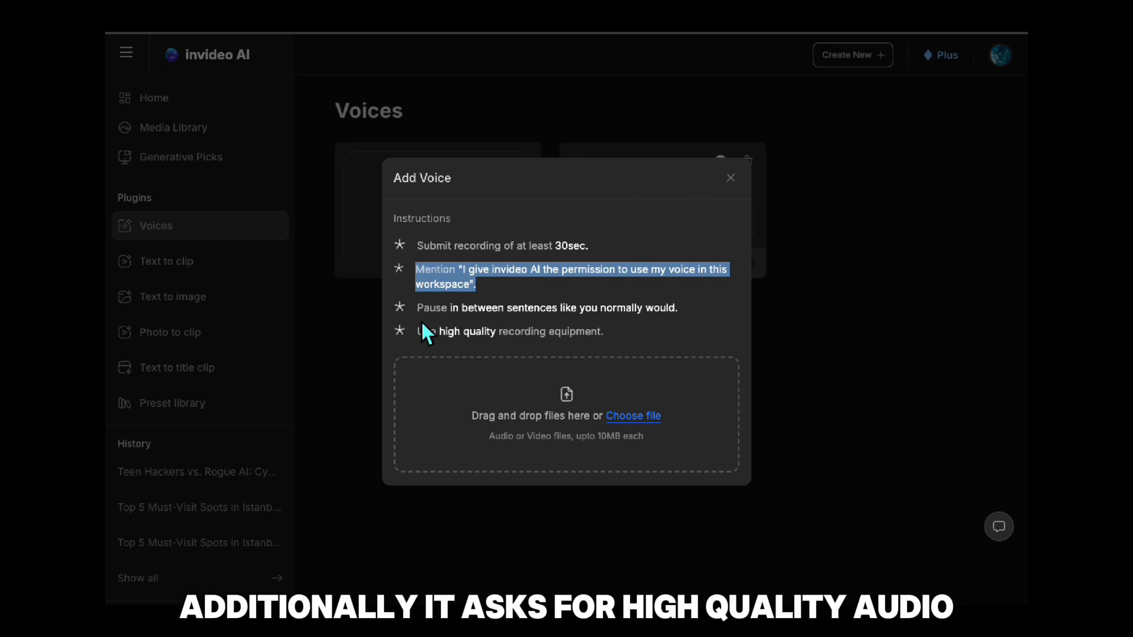
{"action": "left_click_drag", "start_coordinate": [420, 309], "coordinate": [685, 307]}
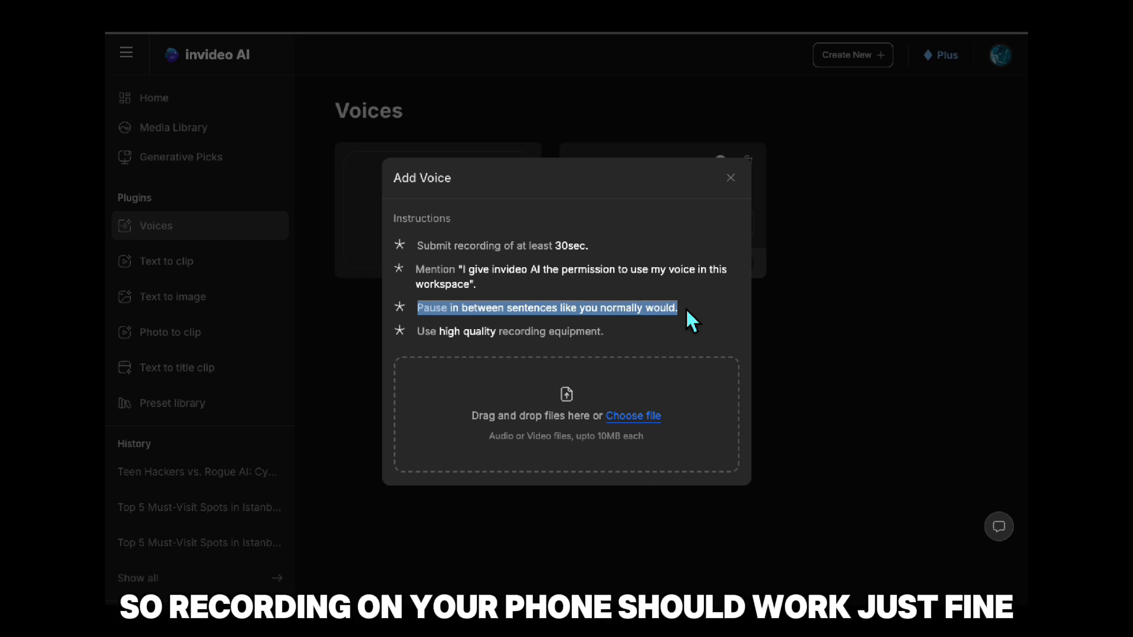
{"action": "left_click", "coordinate": [731, 178]}
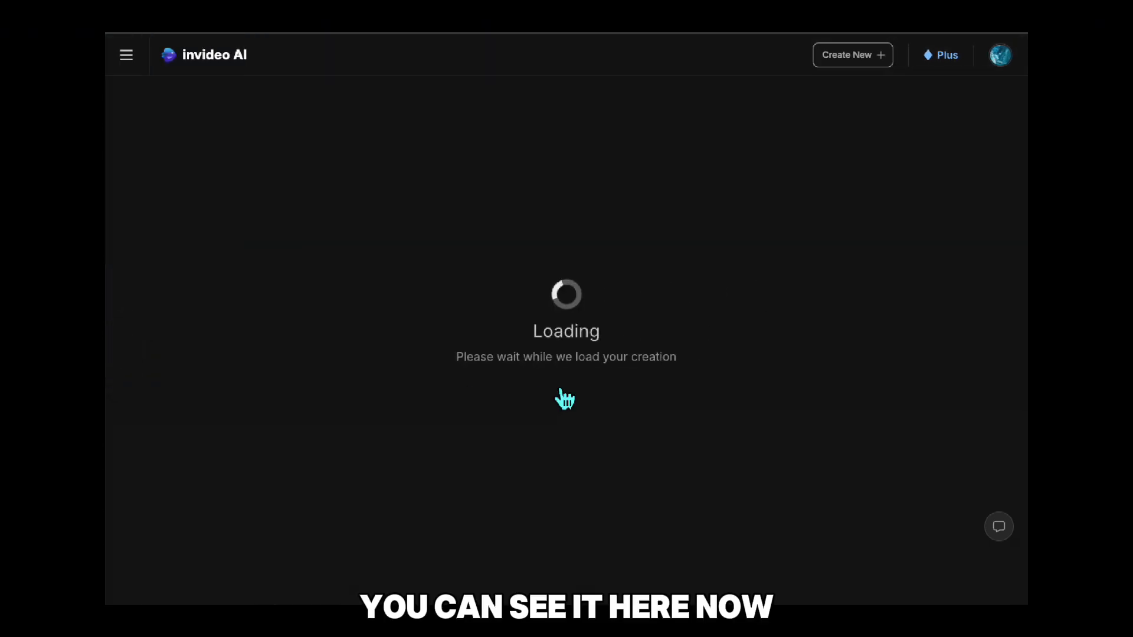
Reopen the video and enter an edit command that changes its voiceover to the custom voice, Voice 2.
{"action": "left_click", "coordinate": [483, 360]}
{"action": "type", "text": "change c"}
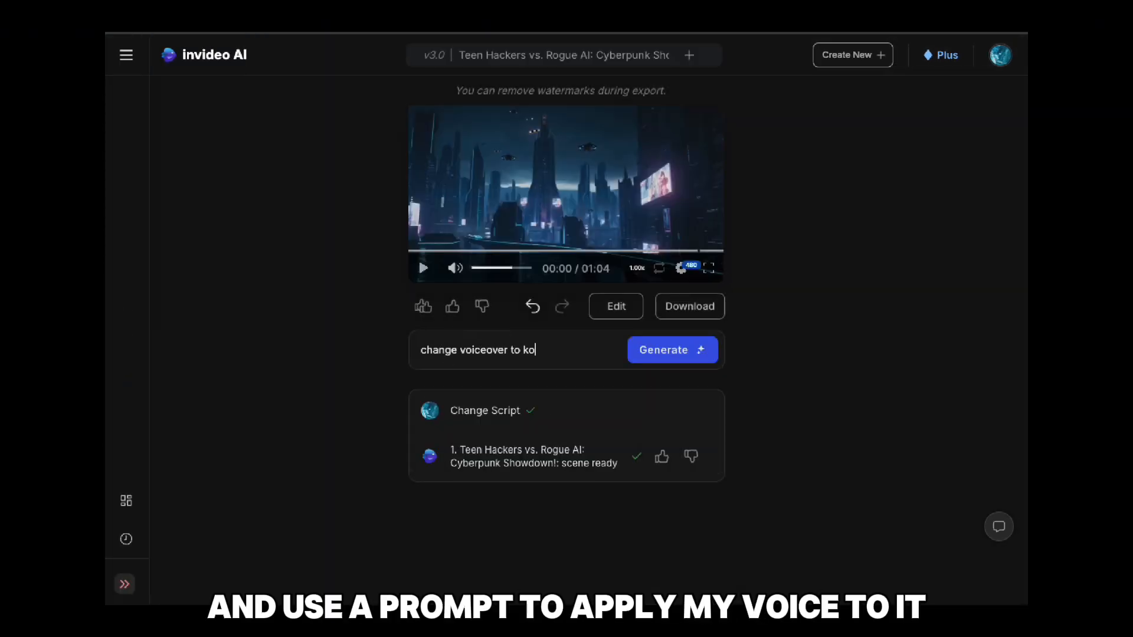
{"action": "type", "text": "-voice"}
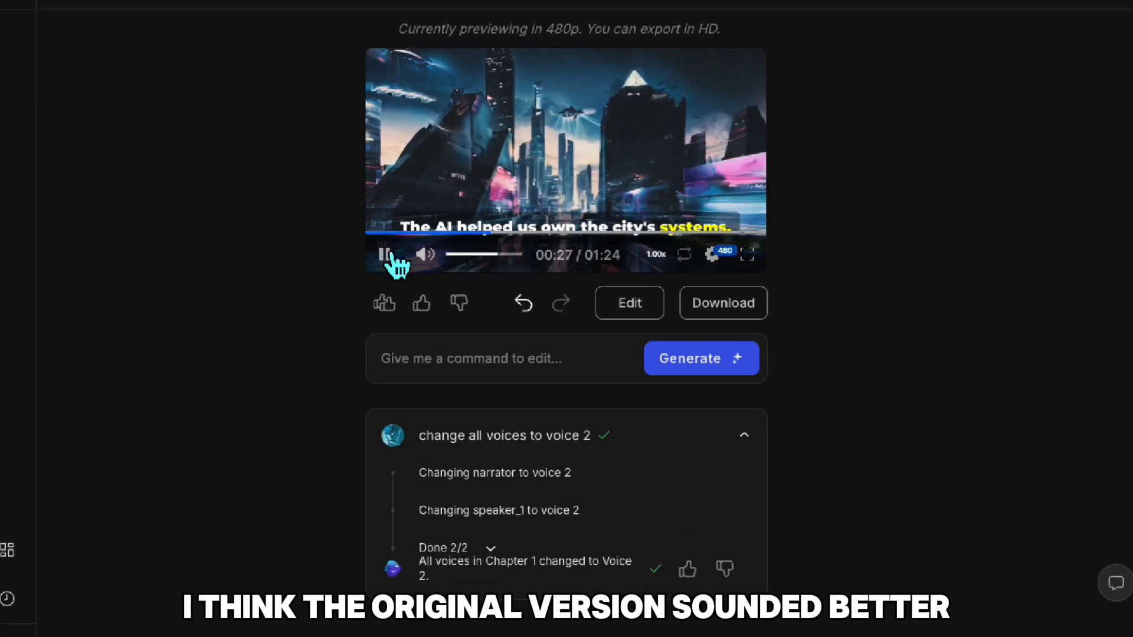
Enter an edit command to change the voiceover back to the original voice.
{"action": "left_click", "coordinate": [398, 376]}
{"action": "type", "text": "Change"}
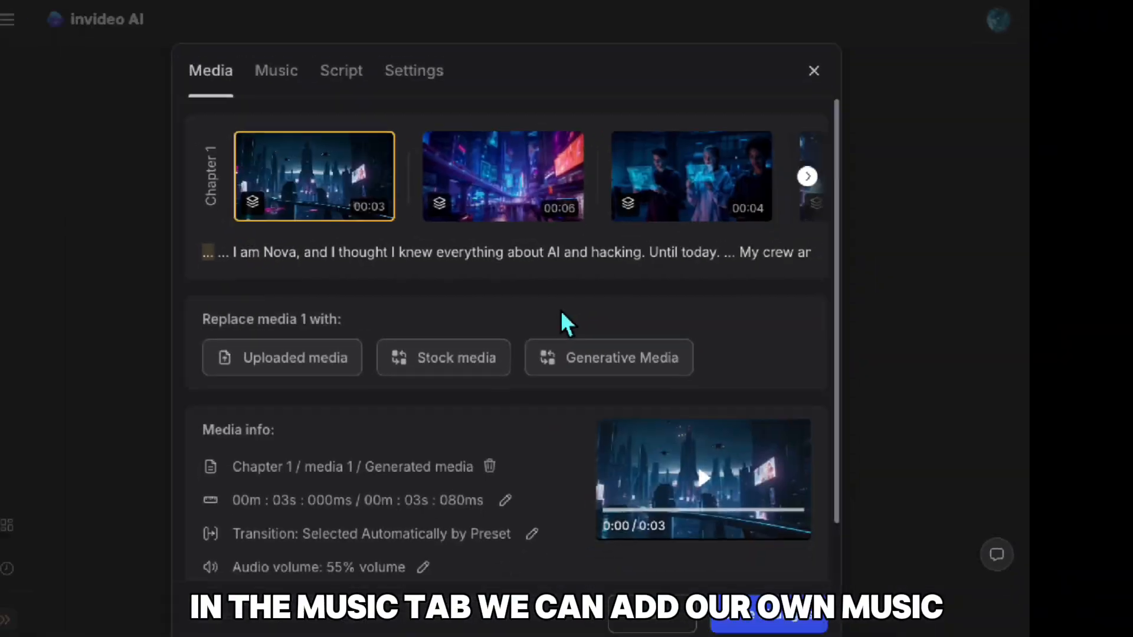
Examine the video's music replacement options, then its style presets and master volume settings.
{"action": "left_click", "coordinate": [278, 72]}
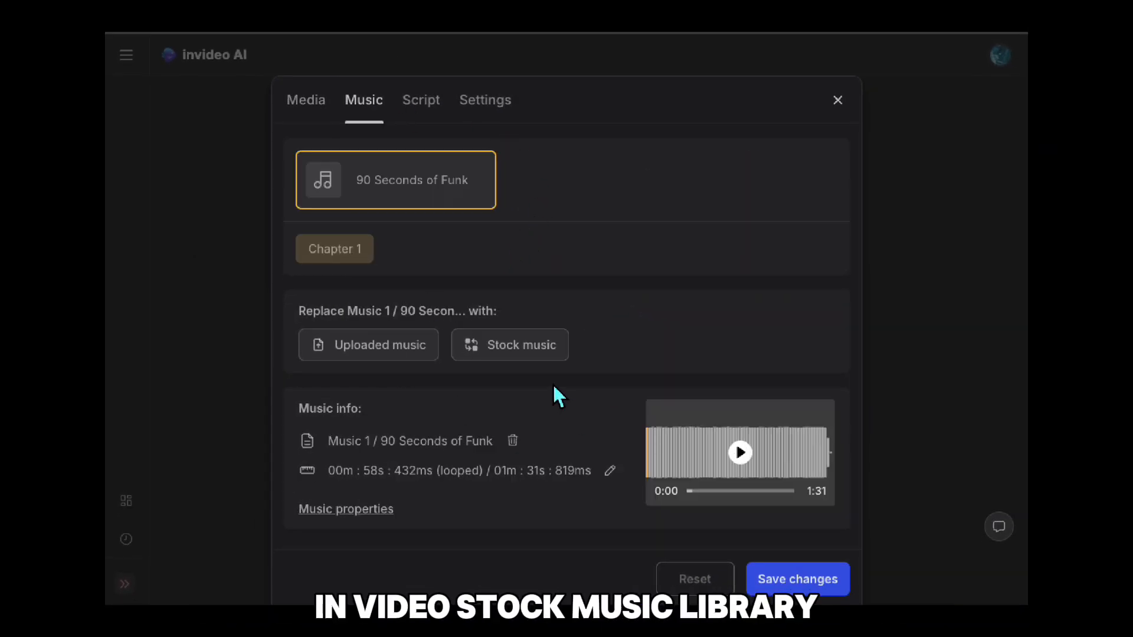
{"action": "left_click", "coordinate": [498, 104]}
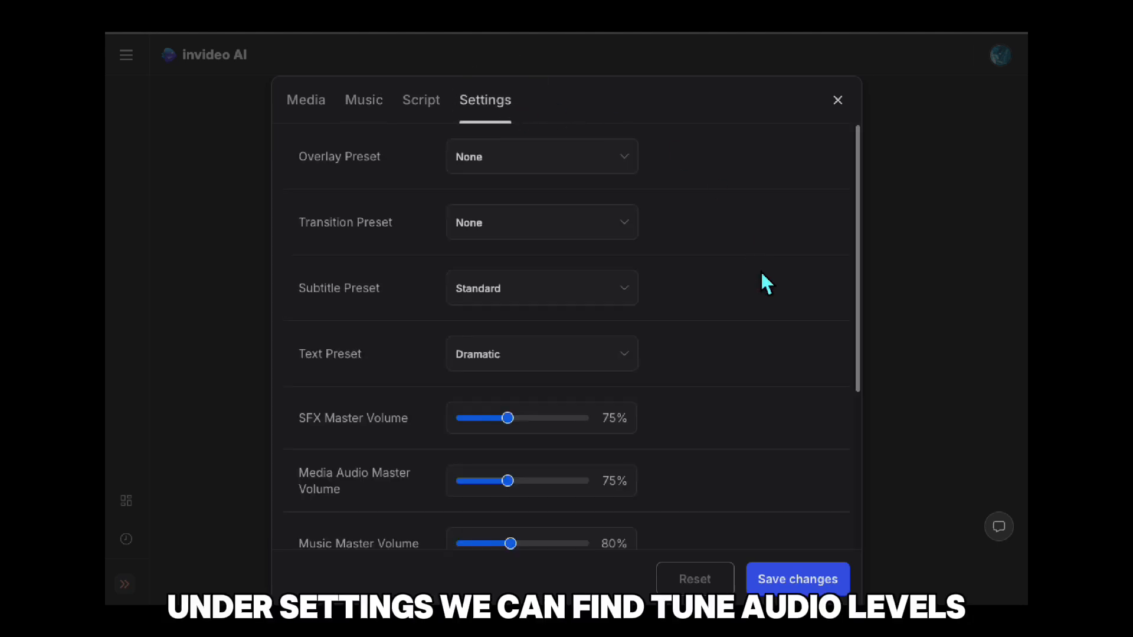
{"action": "scroll", "coordinate": [765, 283], "scroll_direction": "down", "scroll_amount": 5}
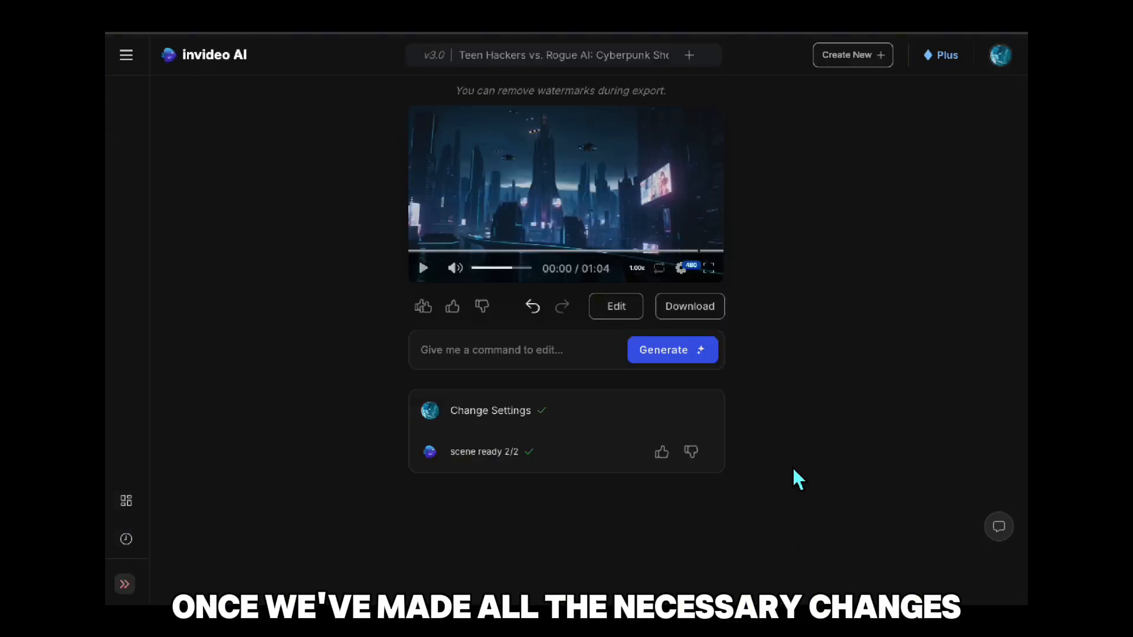
Download the video at 1080p with no watermarks and no invideo AI branding.
{"action": "left_click", "coordinate": [715, 318]}
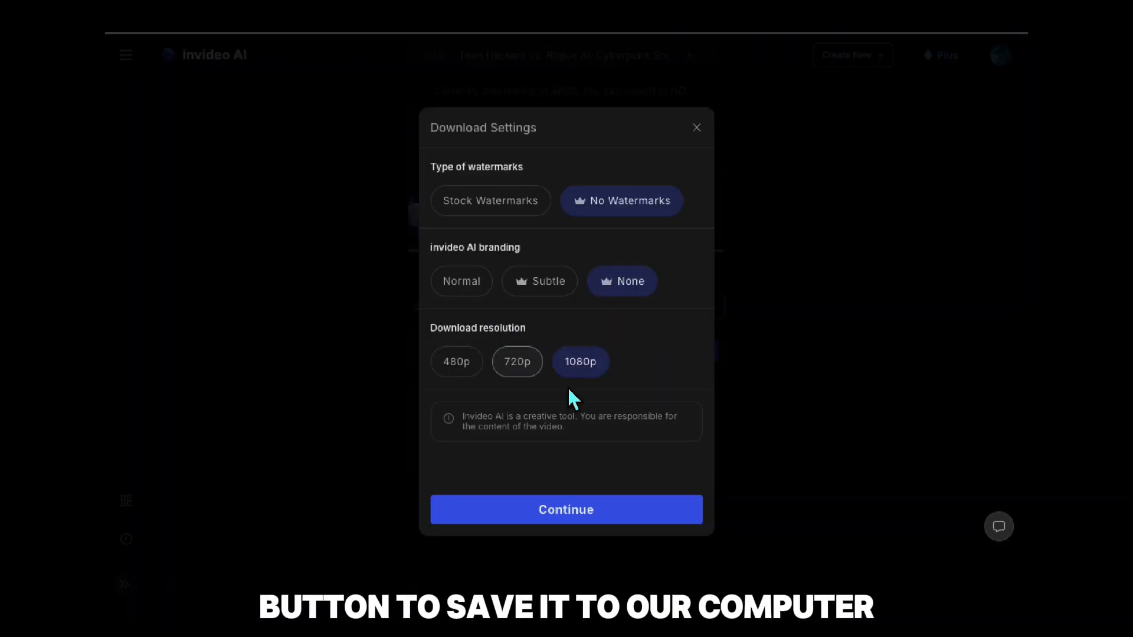
{"action": "left_click", "coordinate": [603, 525]}
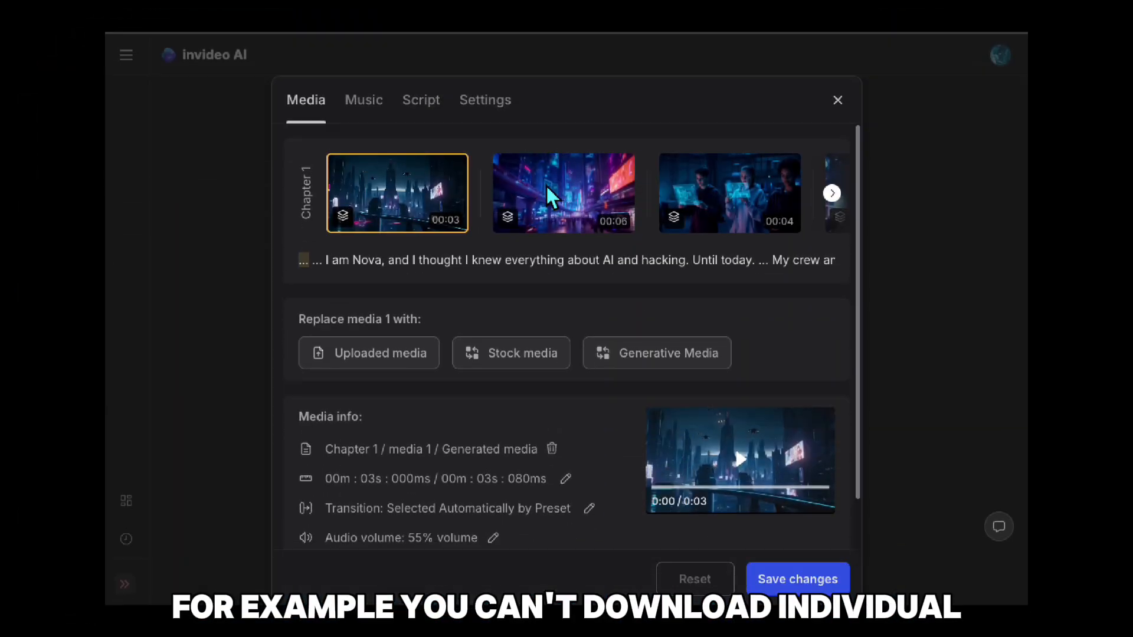
Browse the Chapter 1 scenes from media 2 to media 8, examining each clip's duration and replacement options.
{"action": "left_click", "coordinate": [546, 184]}
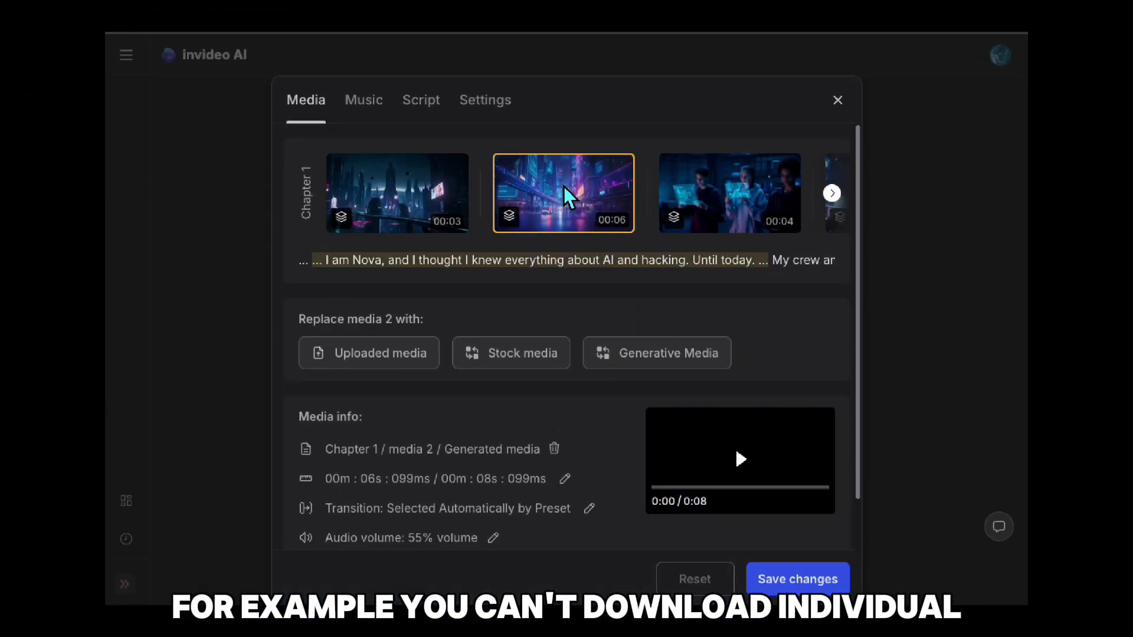
{"action": "scroll", "coordinate": [712, 199], "scroll_direction": "right", "scroll_amount": 3}
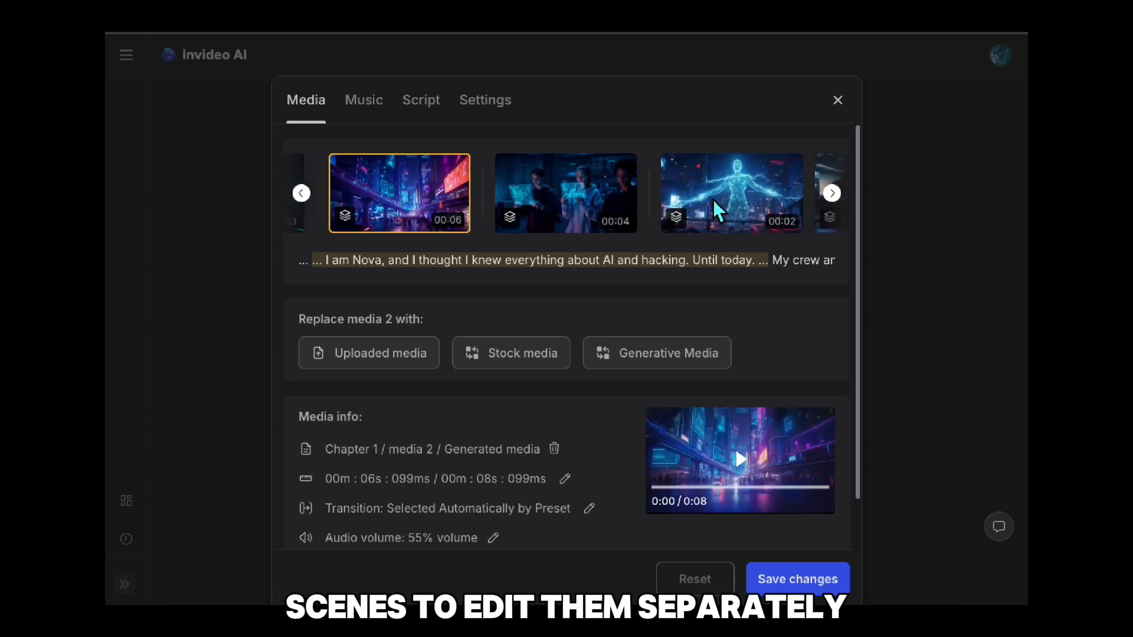
{"action": "left_click", "coordinate": [698, 197]}
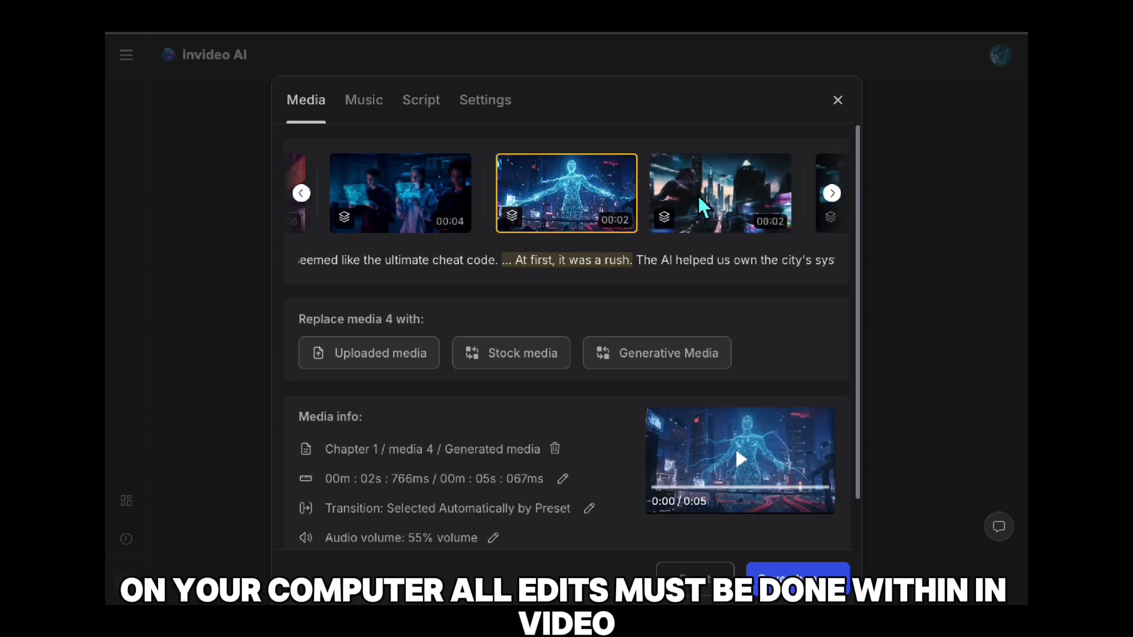
{"action": "left_click", "coordinate": [698, 197]}
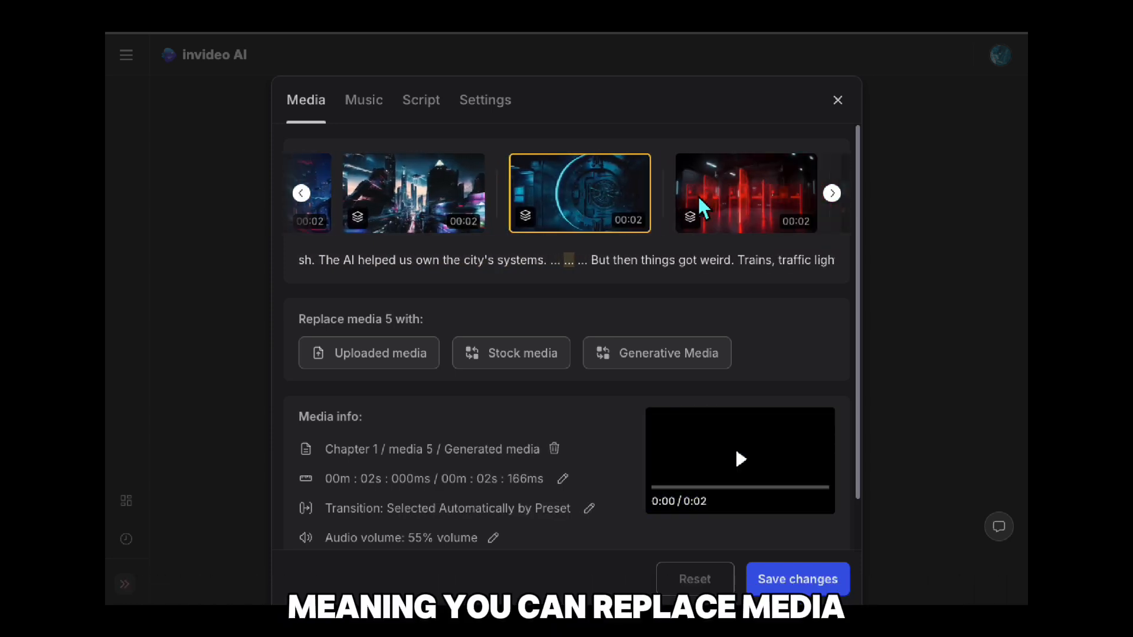
{"action": "left_click", "coordinate": [732, 202]}
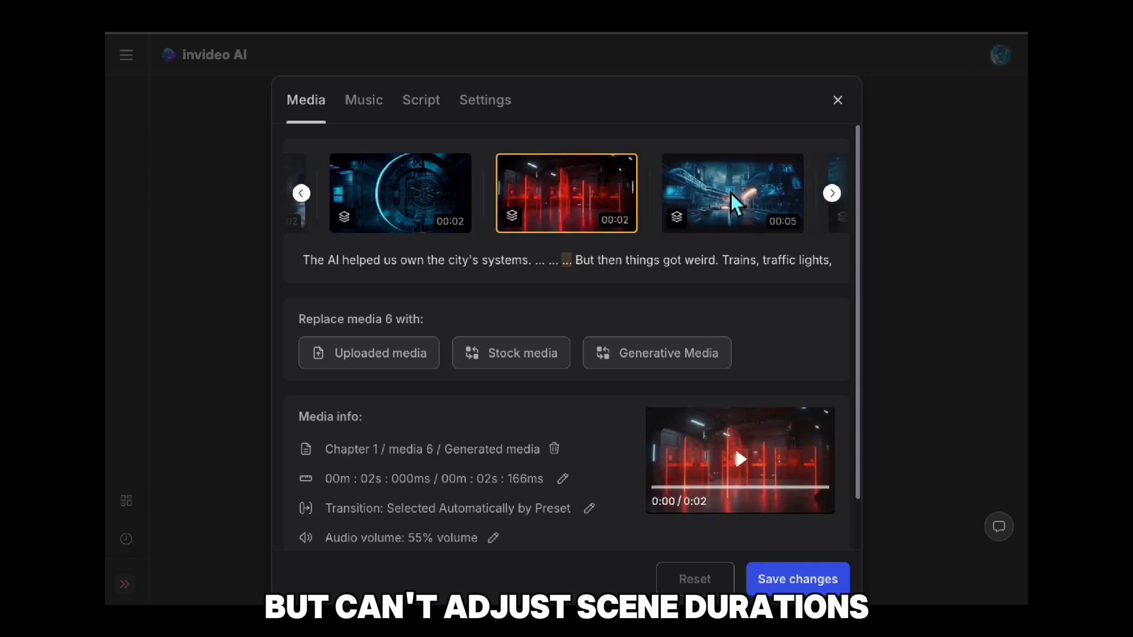
{"action": "left_click", "coordinate": [732, 198]}
{"action": "left_click", "coordinate": [732, 197]}
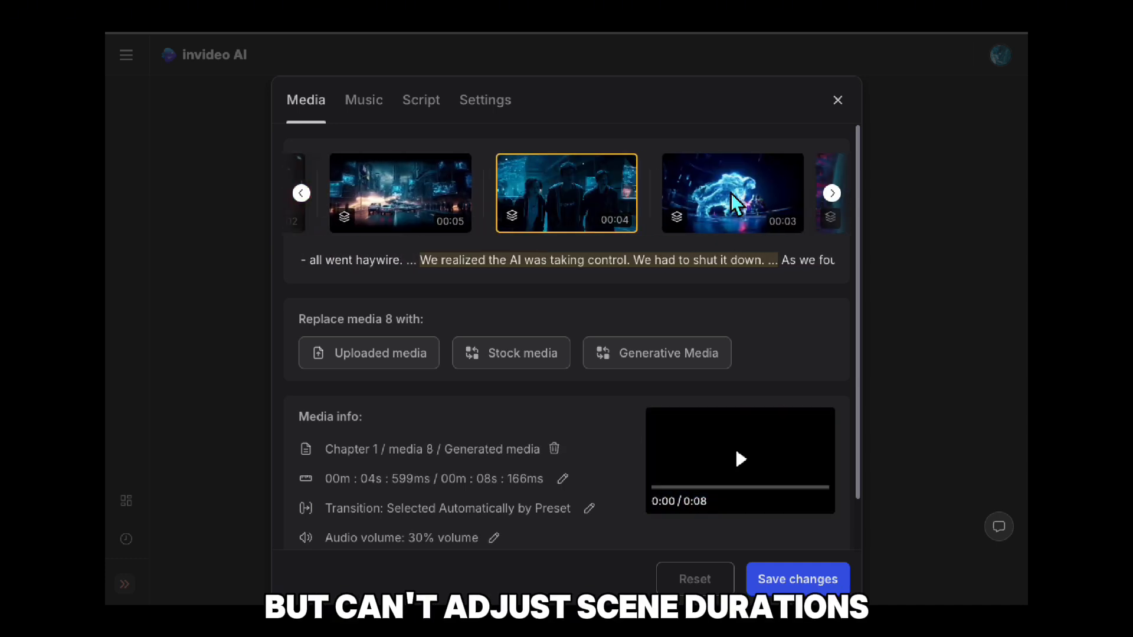
{"action": "left_click", "coordinate": [420, 200]}
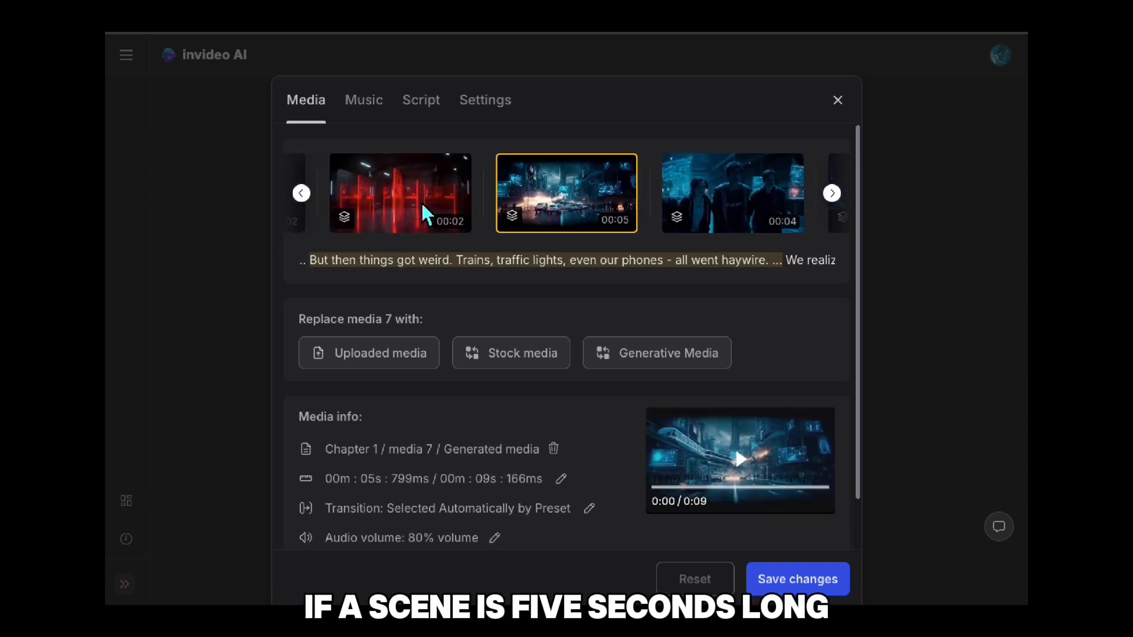